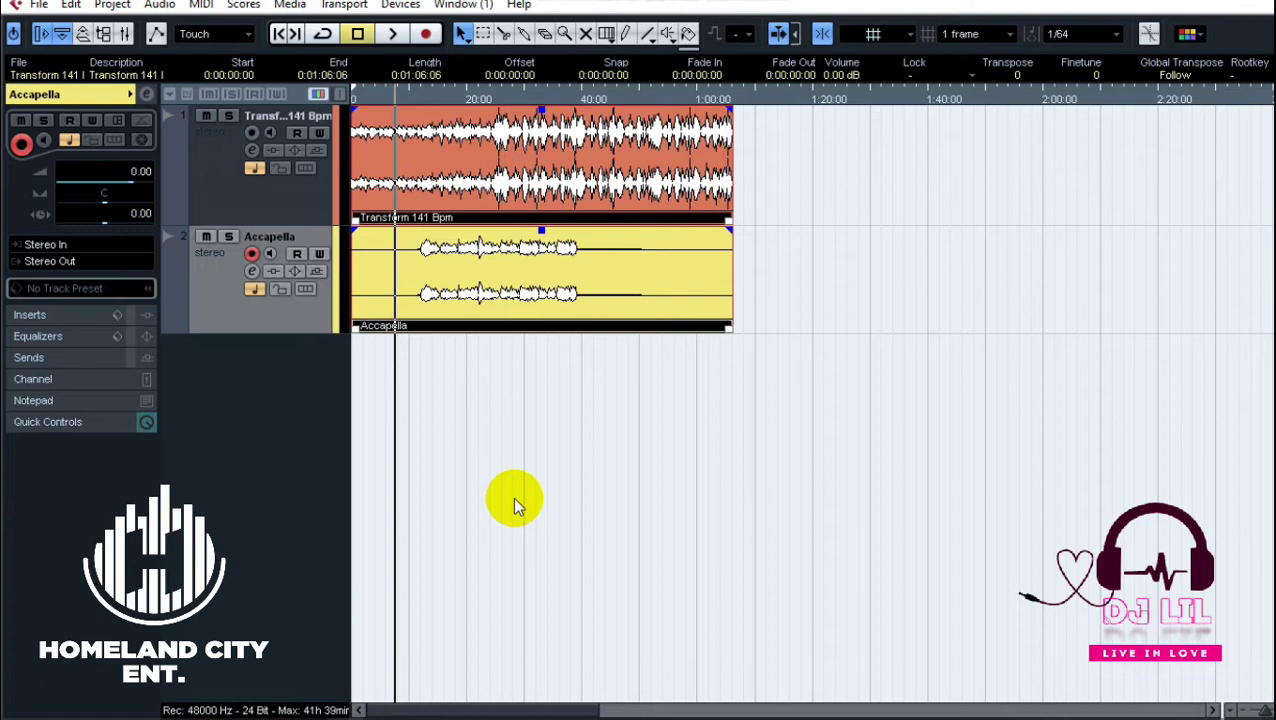
# - Play the project with the Transform 141 Bpm beat and the Accapella track from the start
pyautogui.press('space')
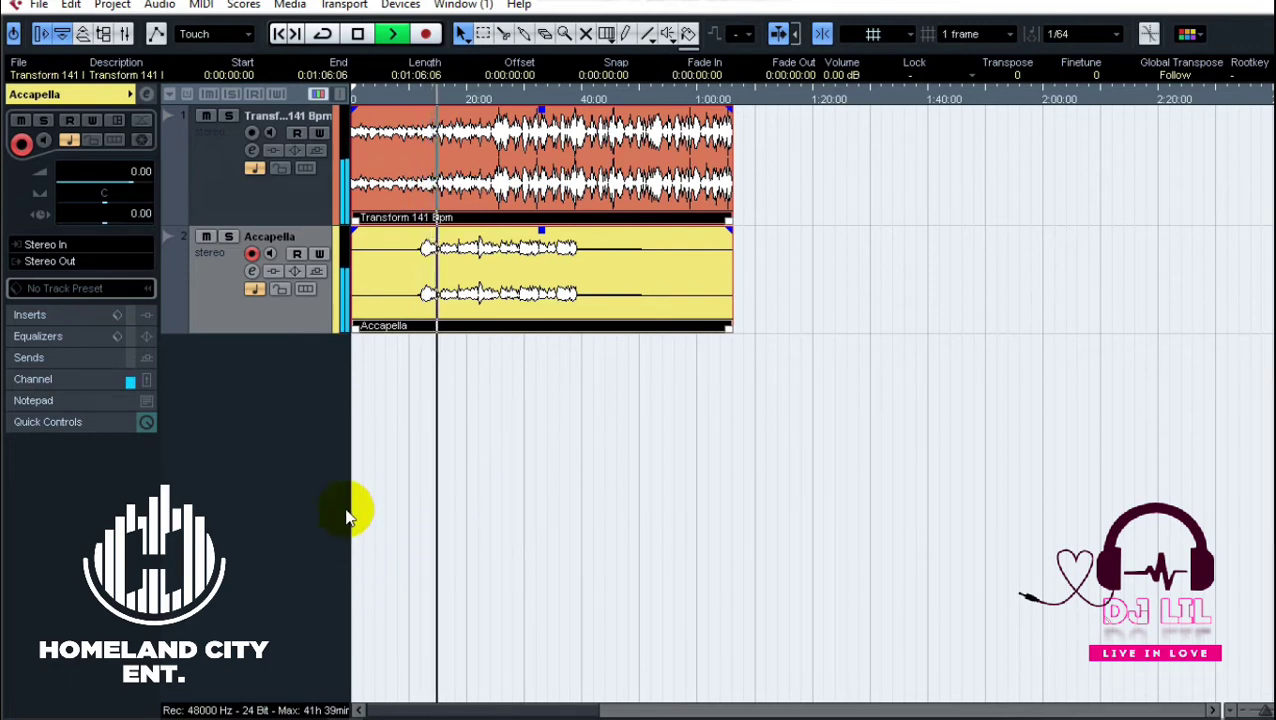
# - Raise the Accapella fader to about 1.56 dB, shrink its track height, and stop playback
pyautogui.click(133, 380)
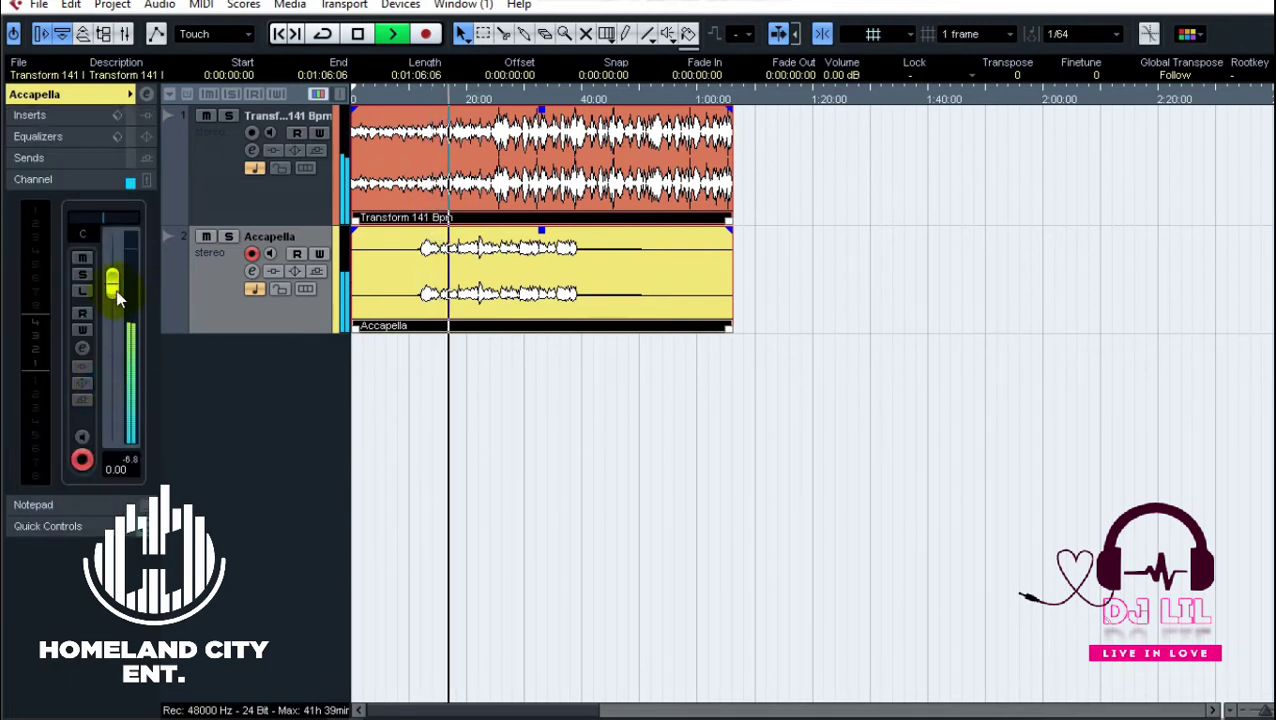
pyautogui.moveTo(116, 298); pyautogui.dragTo(114, 285)
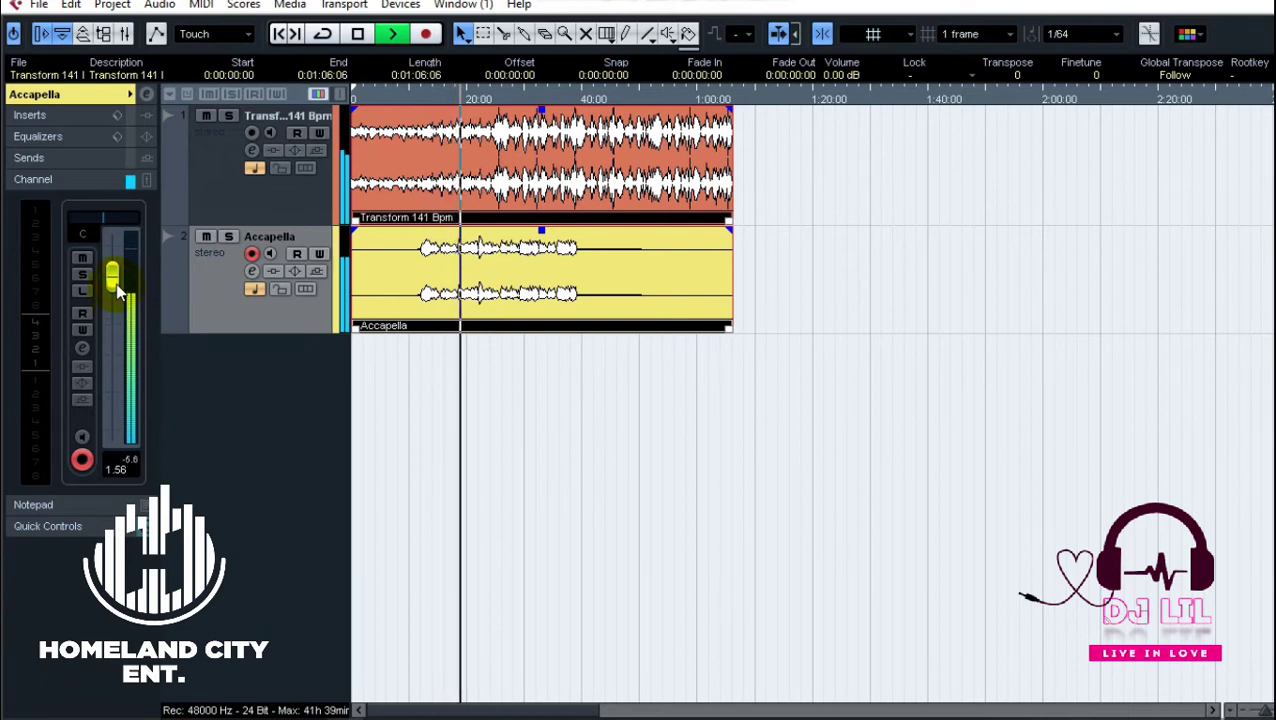
pyautogui.moveTo(262, 329); pyautogui.dragTo(275, 311)
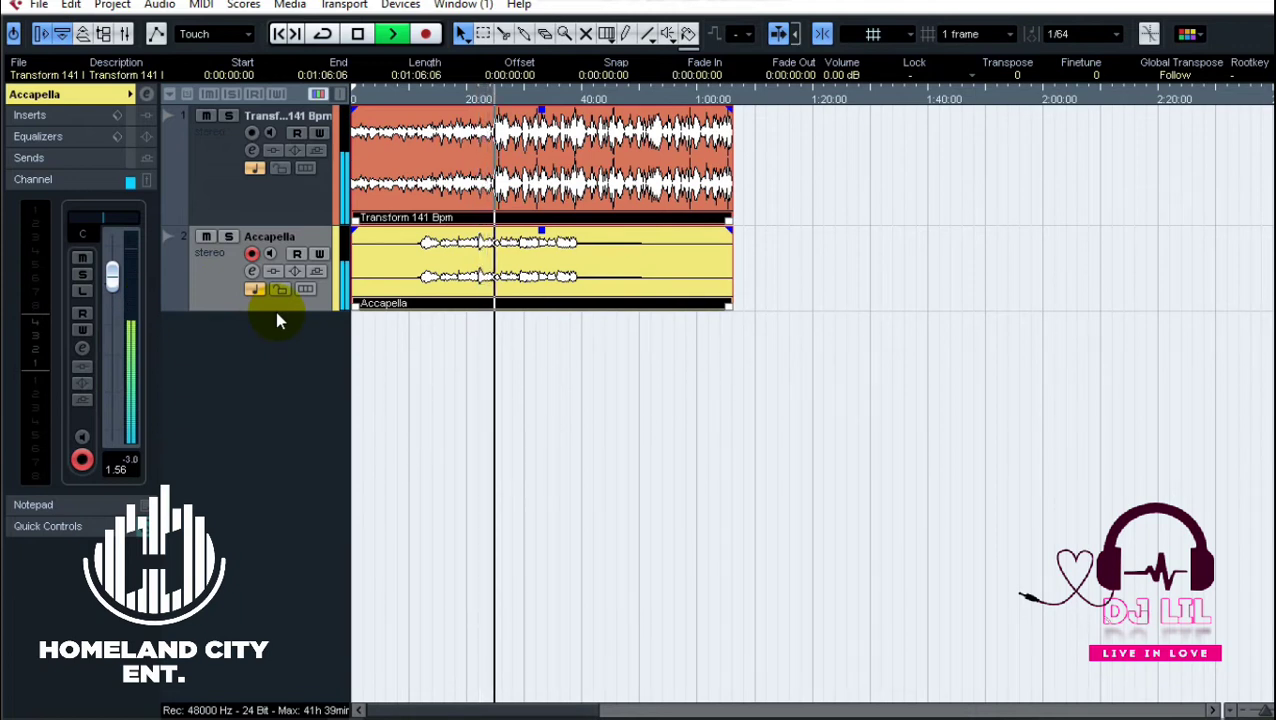
pyautogui.press('space')
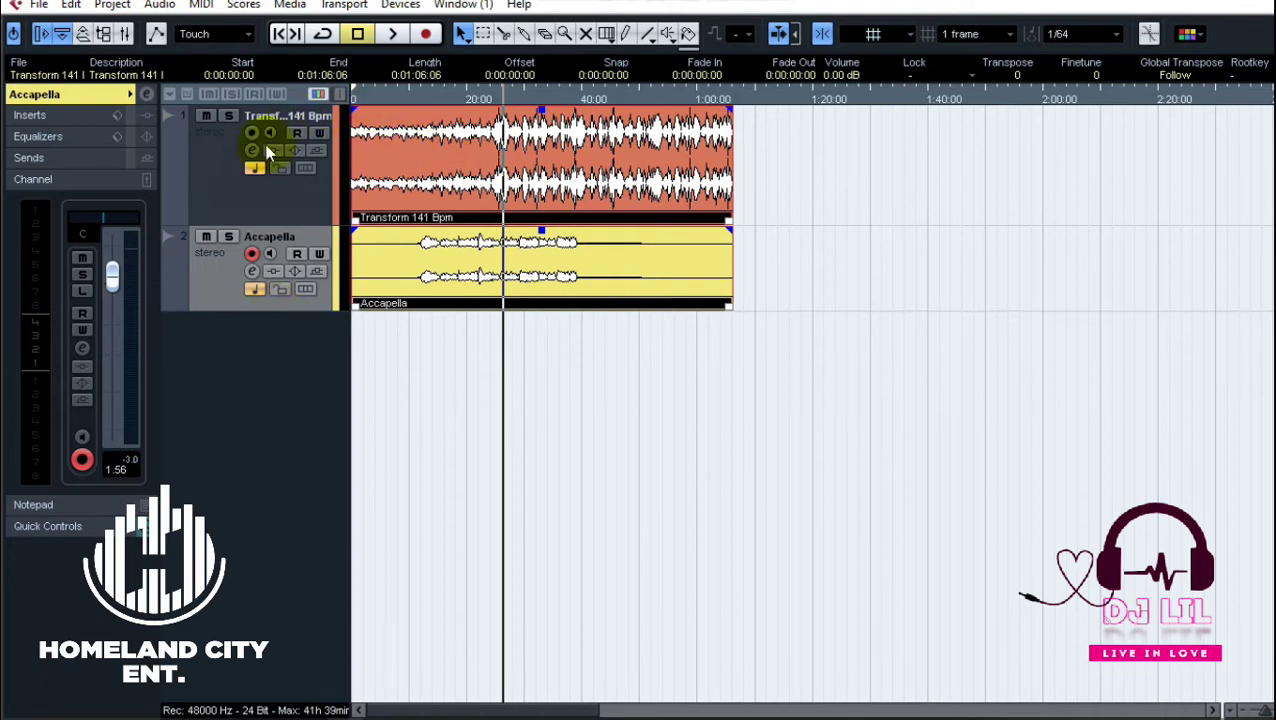
# - Shrink the Transform 141 Bpm track height and reselect the Transform 141 Bpm track
pyautogui.click(228, 179)
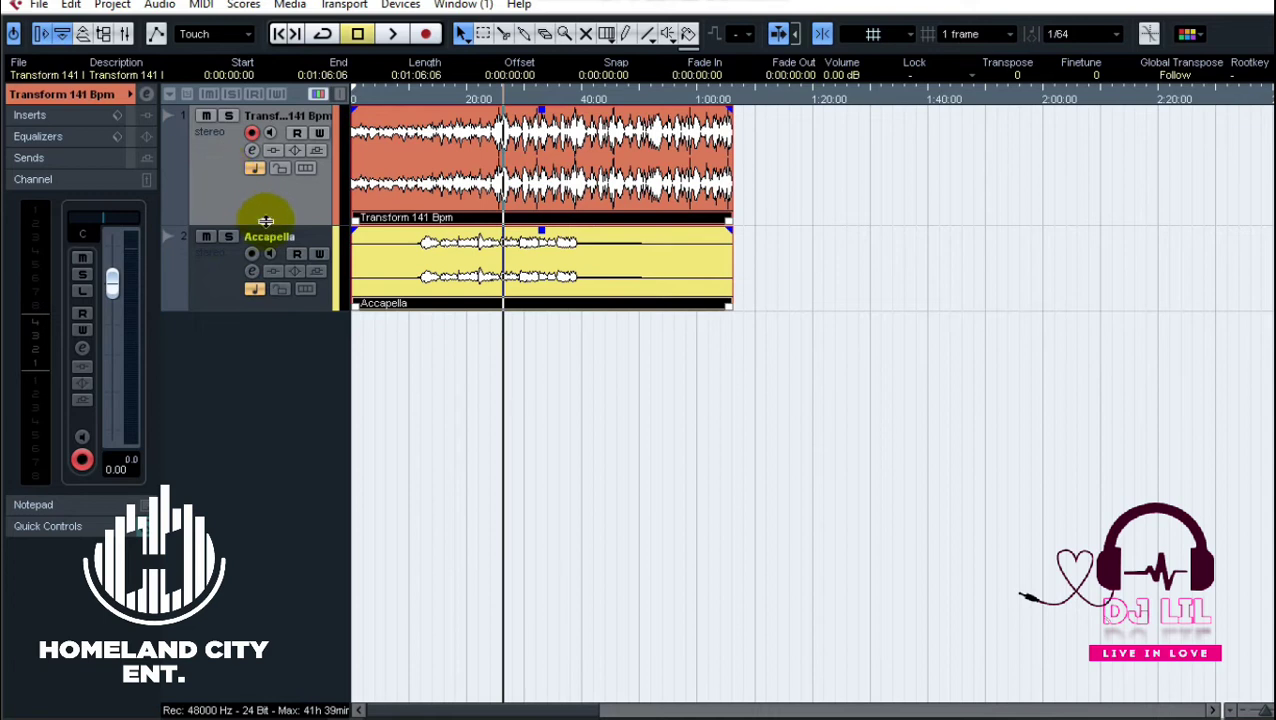
pyautogui.moveTo(265, 224); pyautogui.dragTo(270, 204)
pyautogui.click(209, 262)
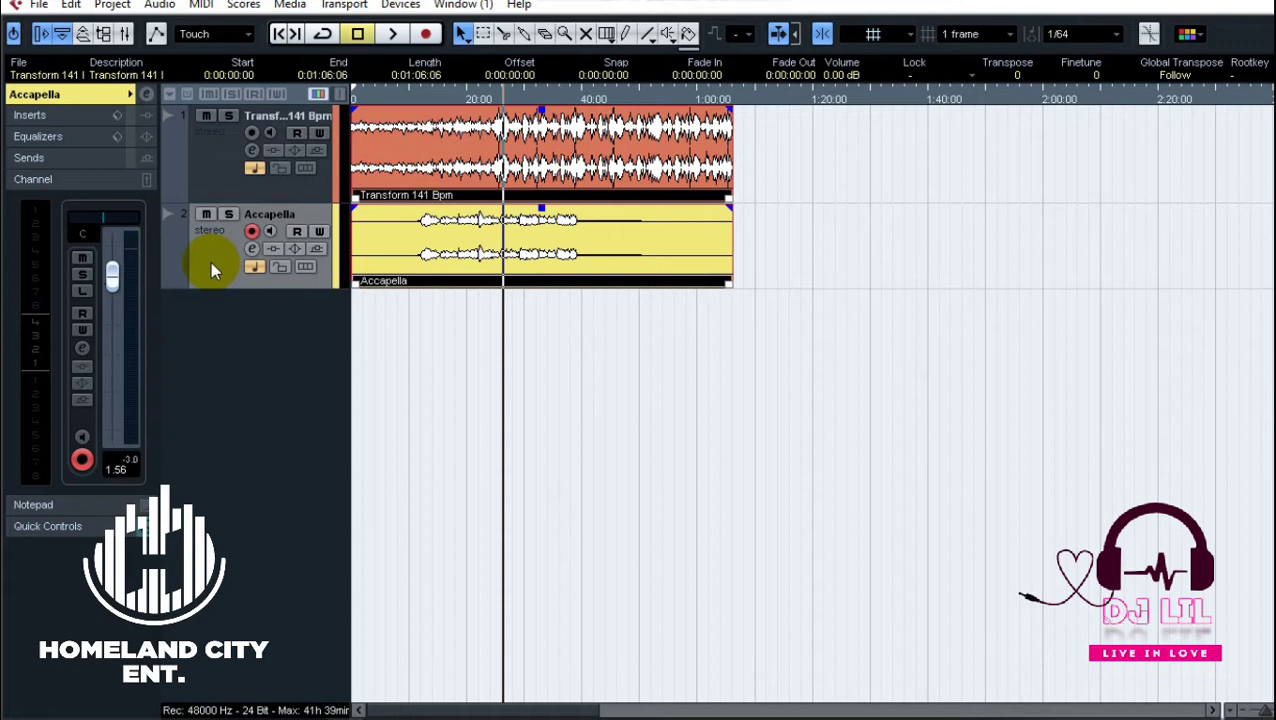
pyautogui.click(199, 170)
# - Load kiloHearts kHs Tape Stop into insert slot 1 of the Transform 141 Bpm track
pyautogui.click(83, 125)
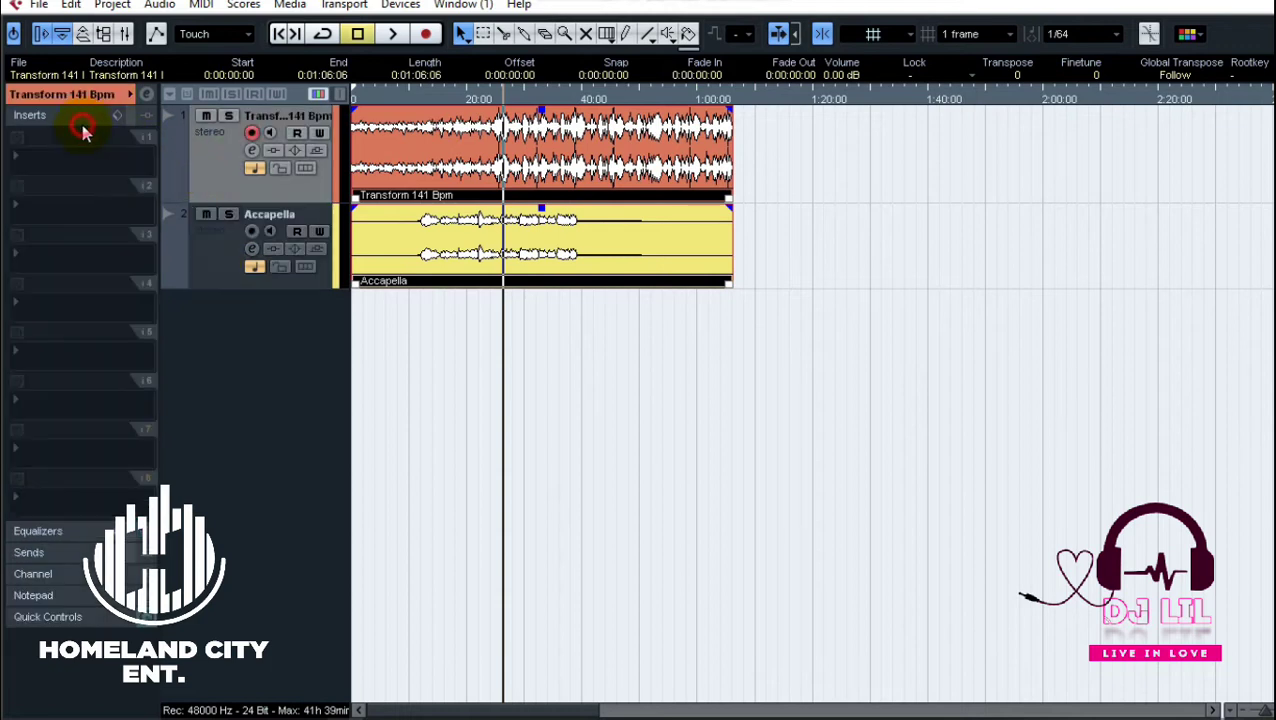
pyautogui.click(50, 158)
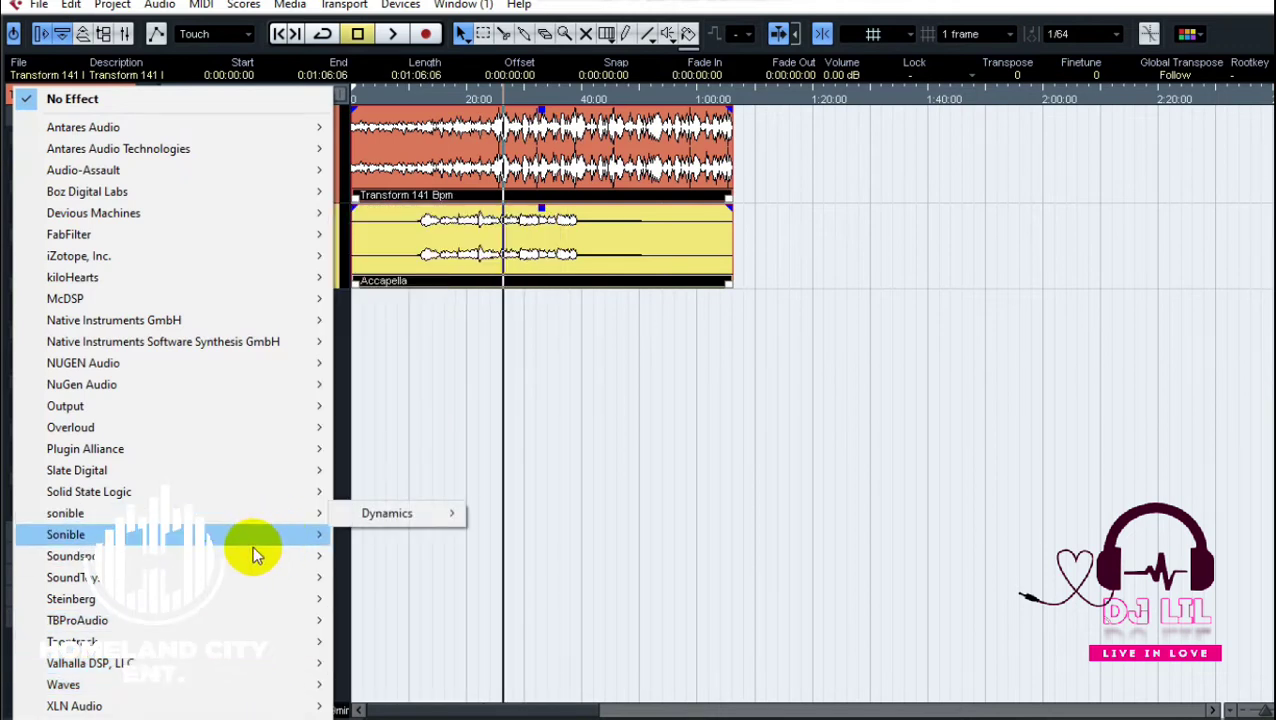
pyautogui.moveTo(192, 275)
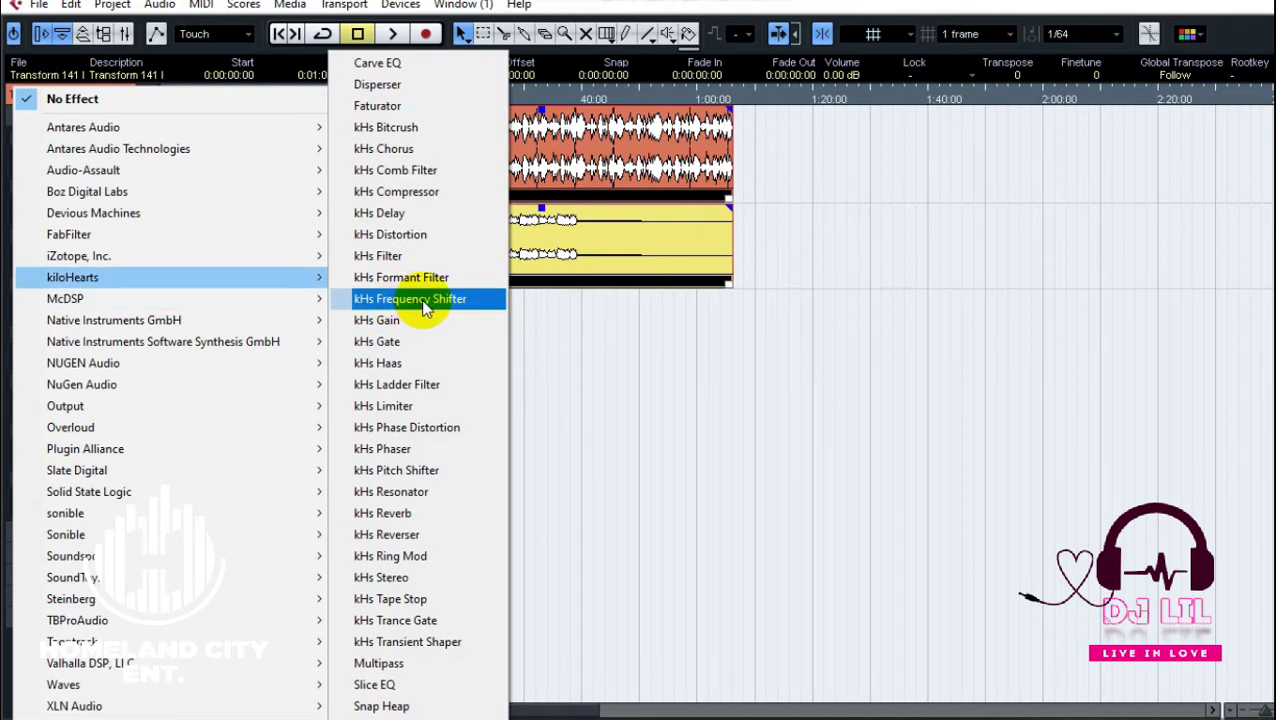
pyautogui.click(470, 596)
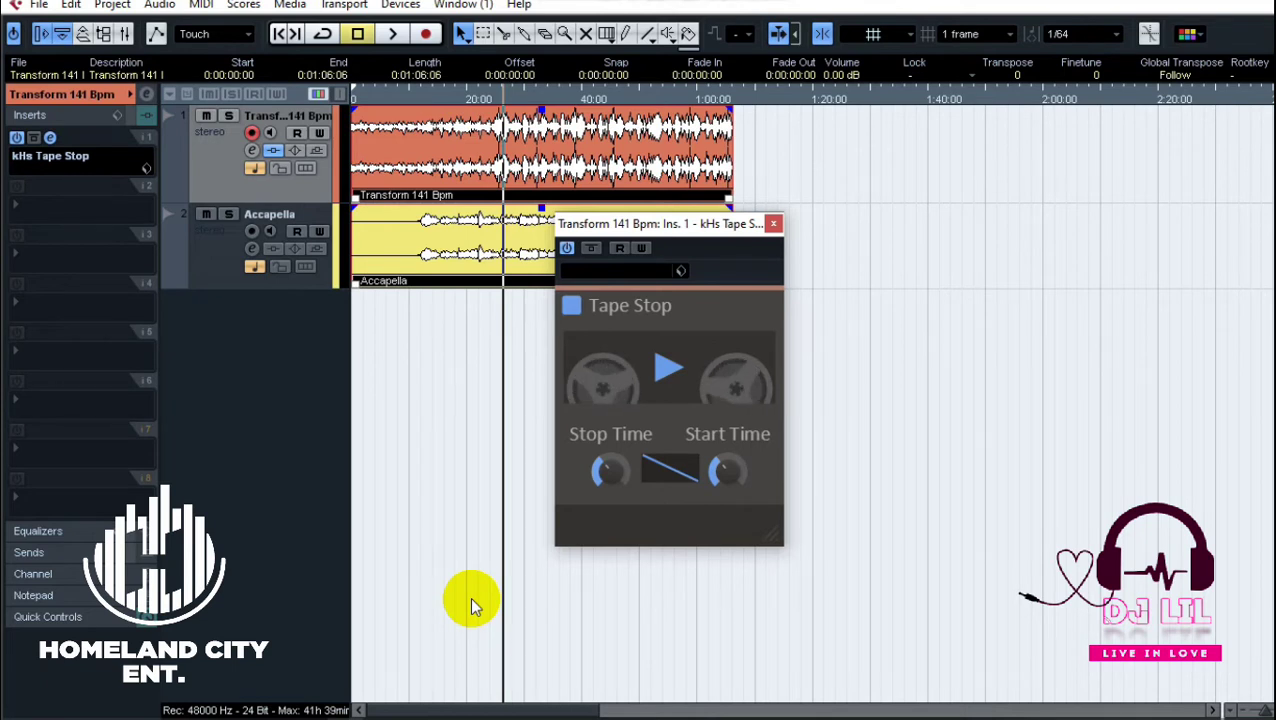
# - Enable Read and Write automation on kHs Tape Stop and briefly test playback
pyautogui.click(643, 250)
pyautogui.click(641, 248)
pyautogui.click(619, 248)
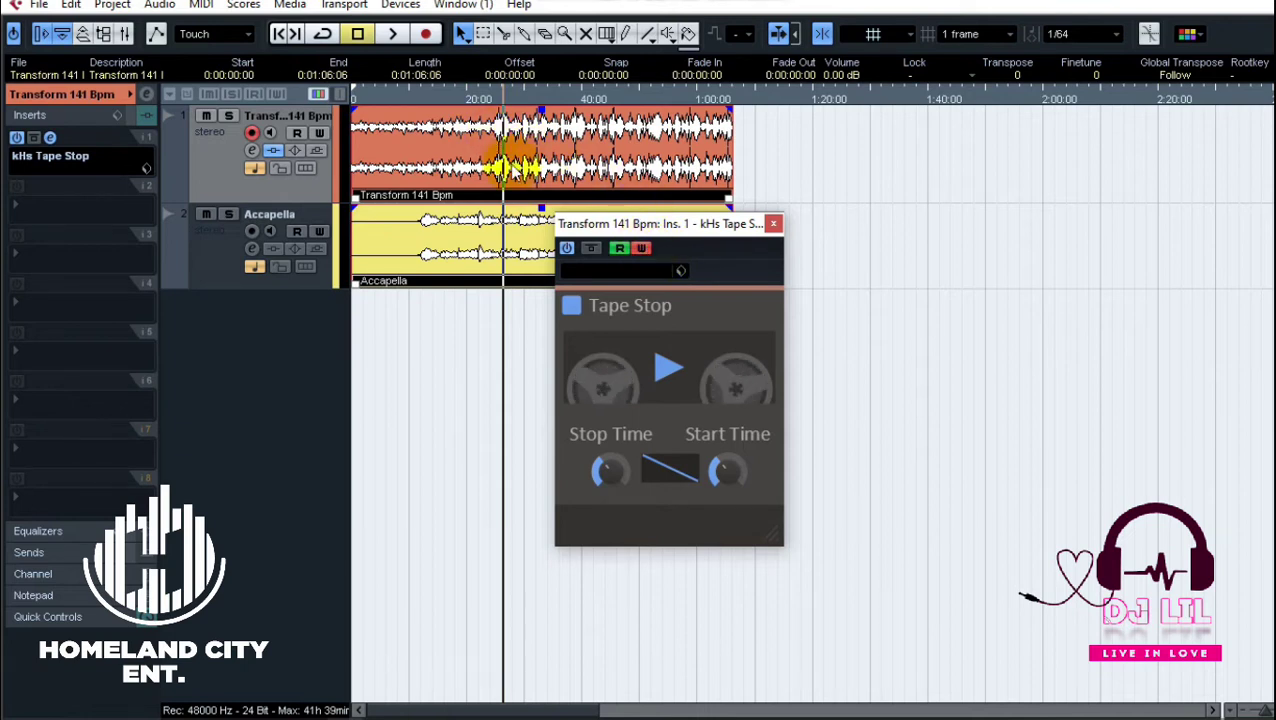
pyautogui.press('space')
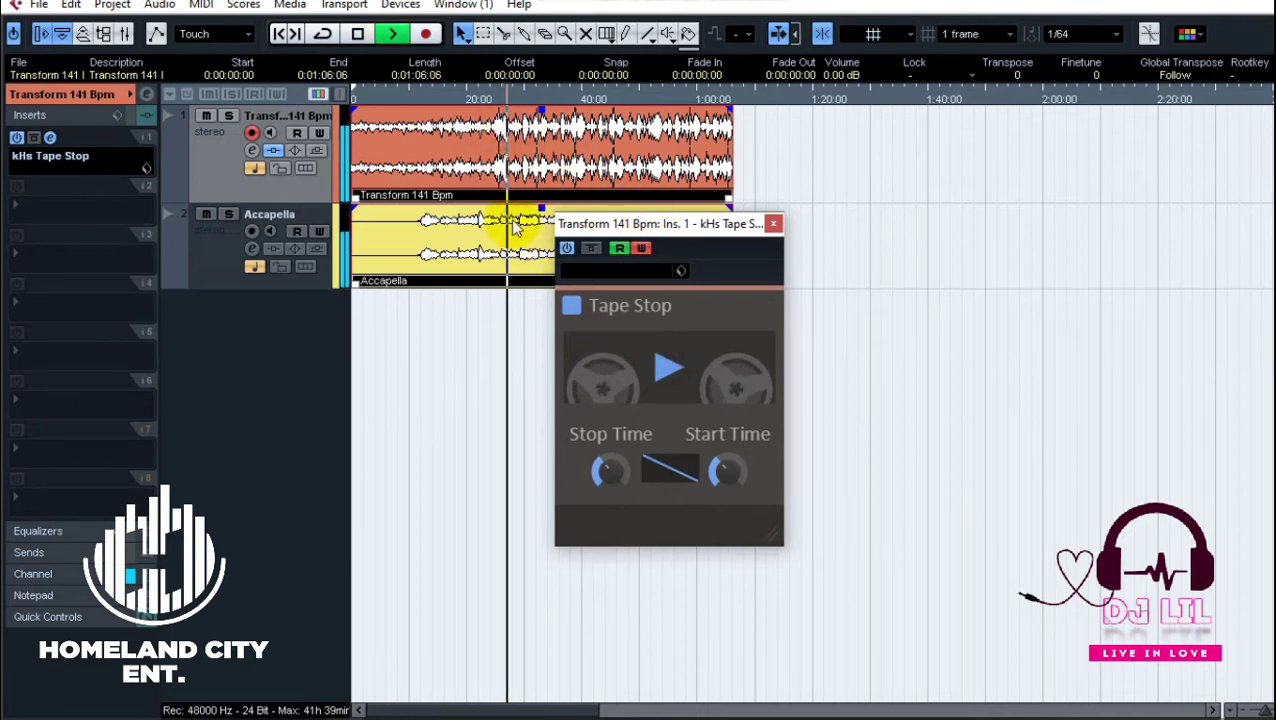
pyautogui.press('space')
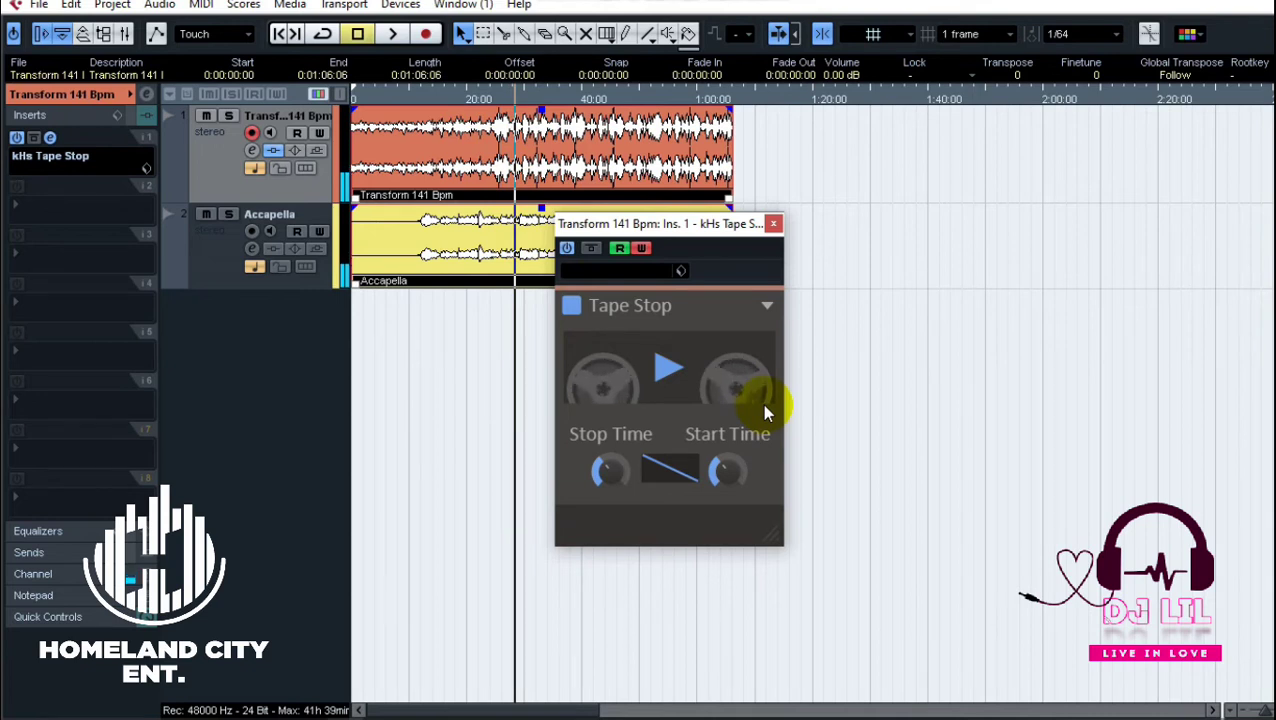
# - Stop and restart the Tape Stop motor several times during playback, then stop playback
pyautogui.click(668, 376)
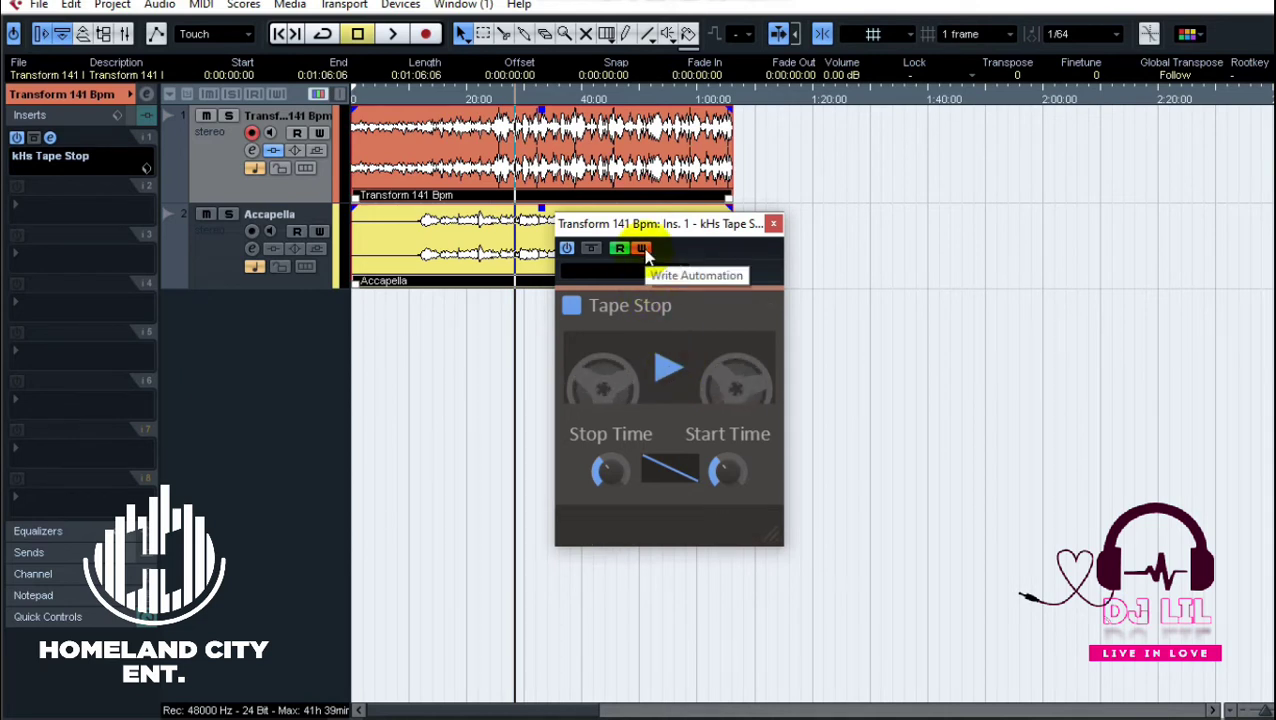
pyautogui.press('space')
pyautogui.click(686, 370)
pyautogui.click(678, 373)
pyautogui.click(678, 373)
pyautogui.click(678, 373)
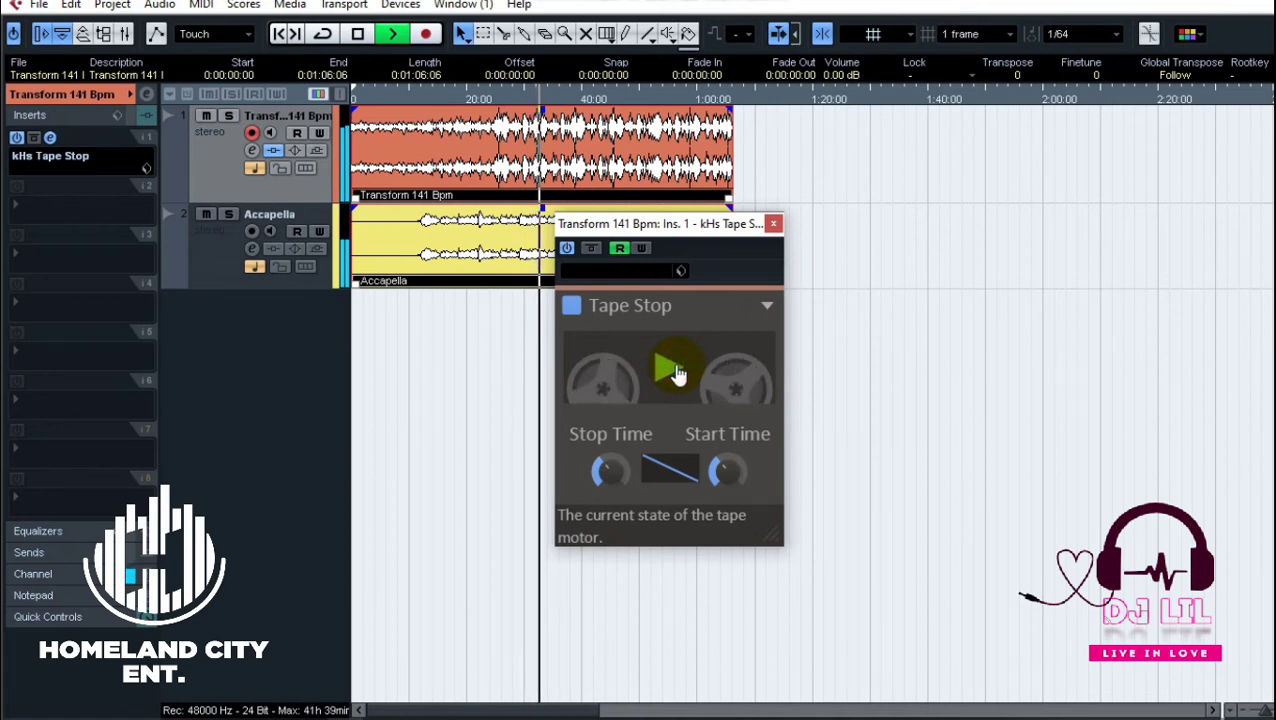
pyautogui.press('space')
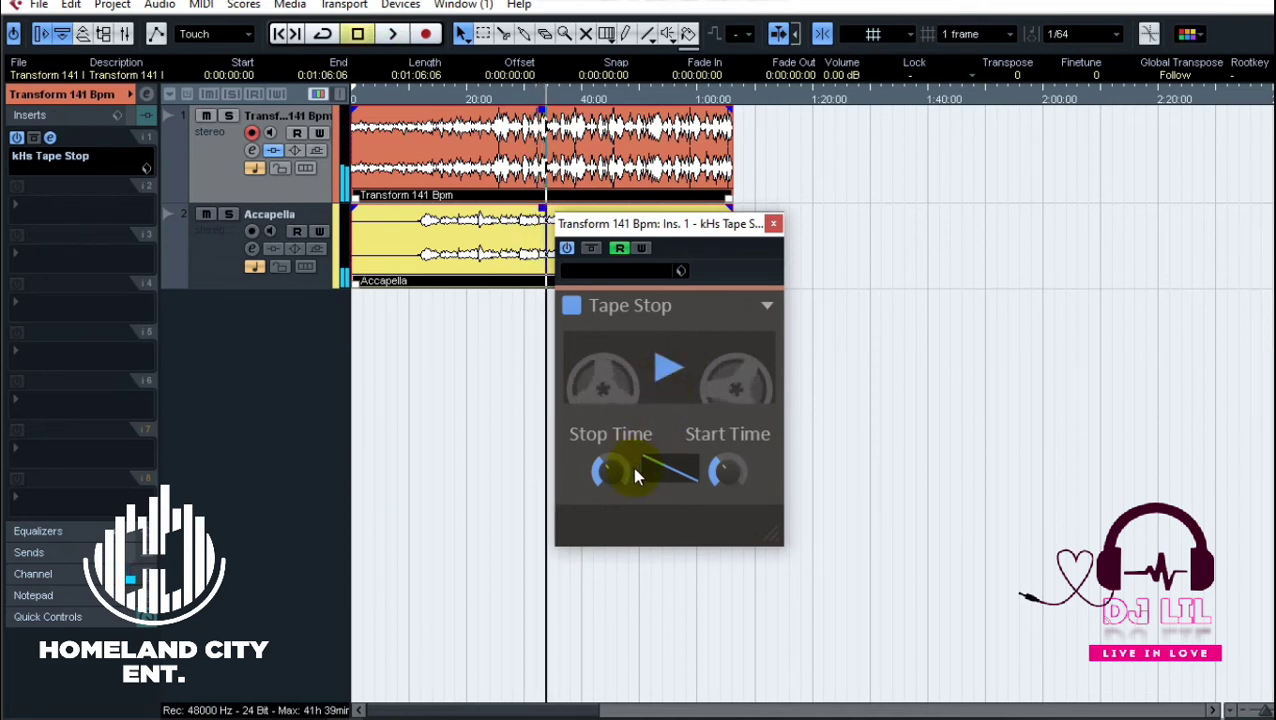
# - Tweak the Tape Stop stop time between roughly 170 and 220 ms while auditioning it during playback
pyautogui.moveTo(605, 474); pyautogui.dragTo(605, 456)
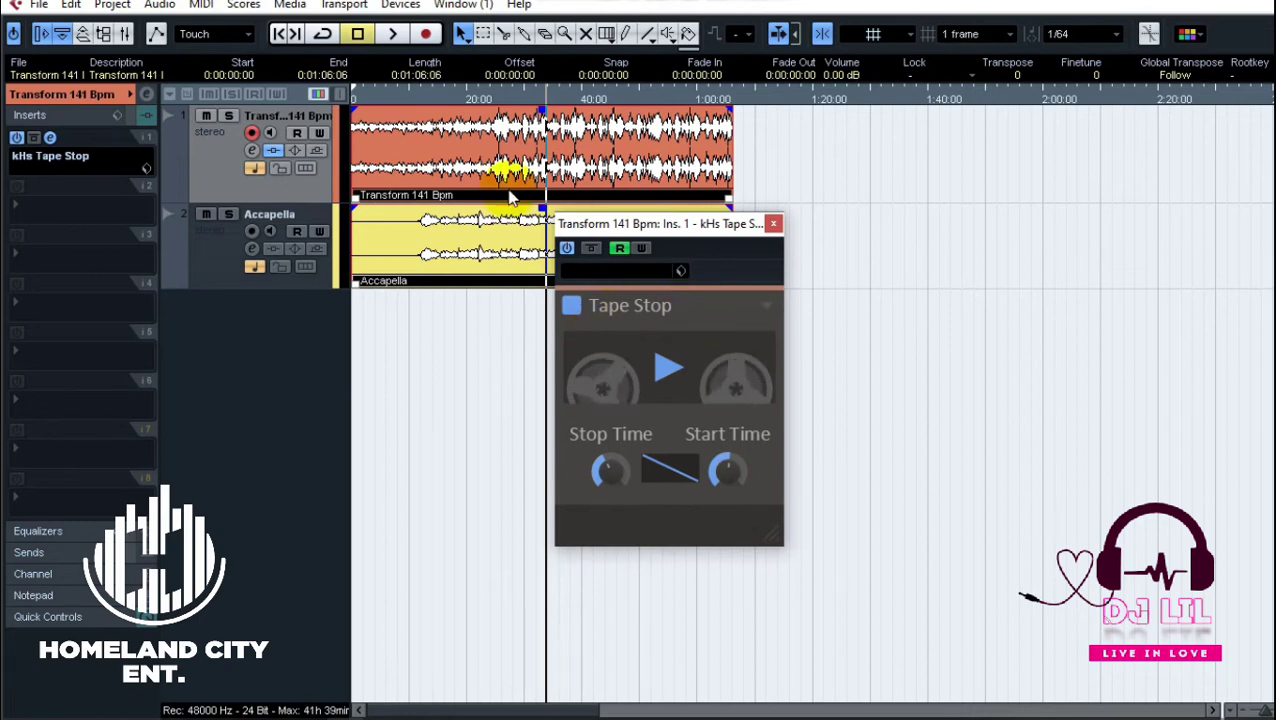
pyautogui.click(503, 101)
pyautogui.press('space')
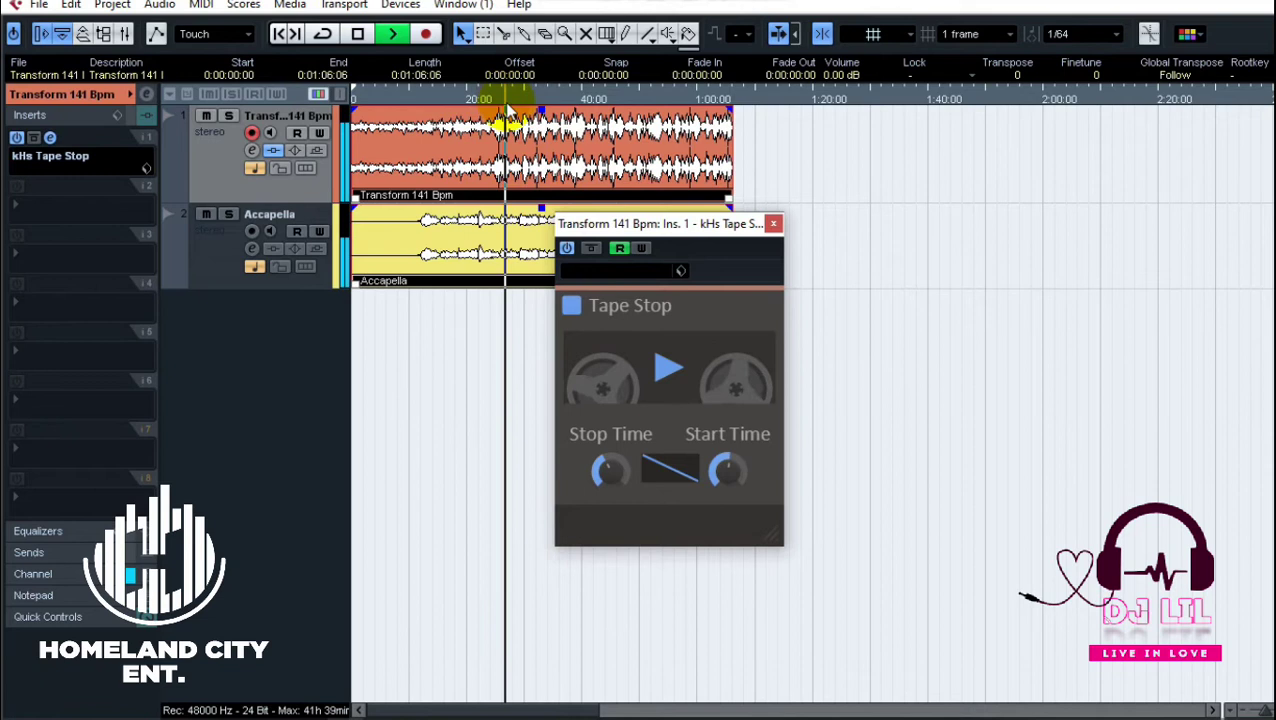
pyautogui.click(660, 370)
pyautogui.moveTo(622, 472); pyautogui.dragTo(622, 490)
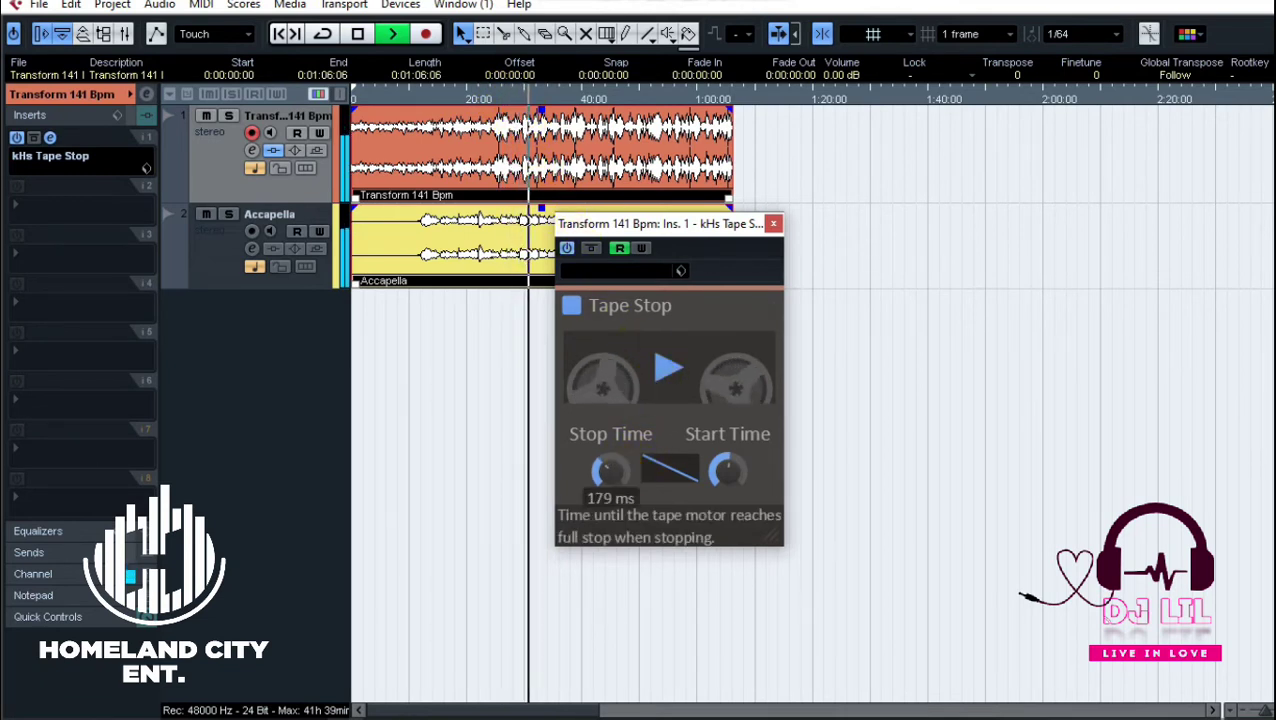
pyautogui.click(668, 372)
pyautogui.click(666, 371)
pyautogui.moveTo(617, 472); pyautogui.dragTo(618, 483)
# - Audition a longer stop time, stop playback, return to project start, and arm Write automation
pyautogui.click(668, 370)
pyautogui.click(669, 370)
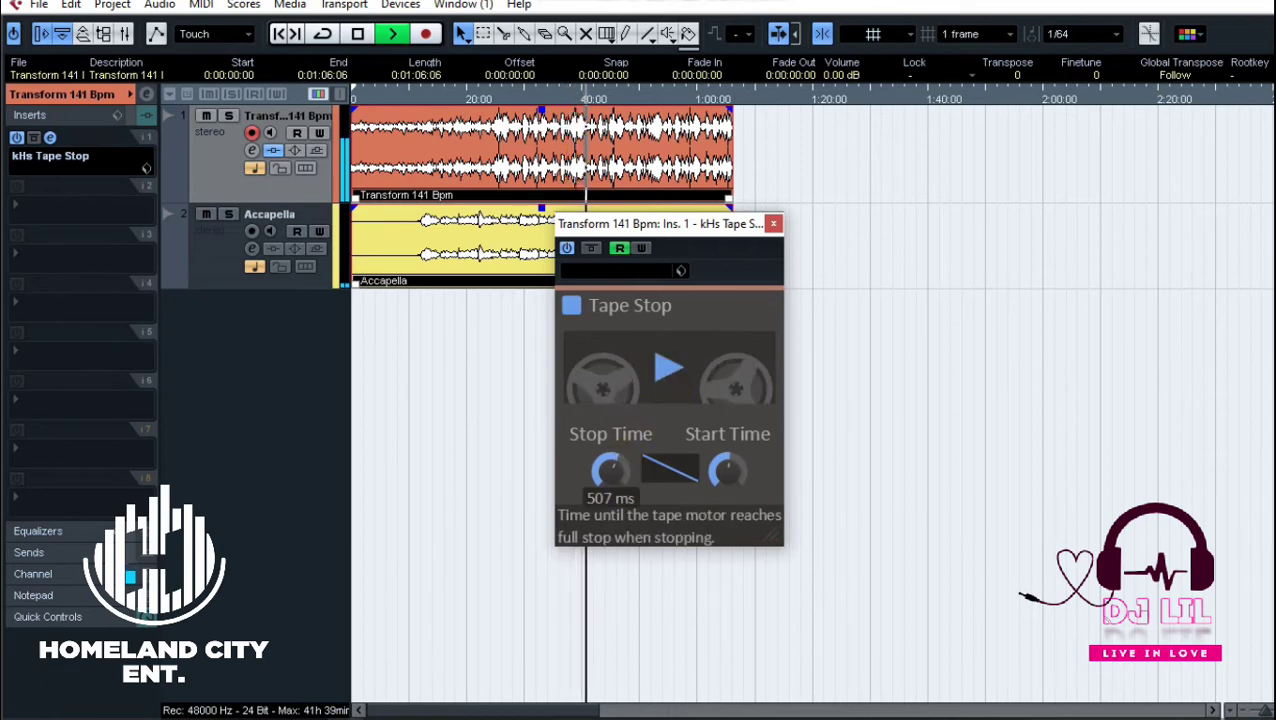
pyautogui.click(670, 376)
pyautogui.click(670, 376)
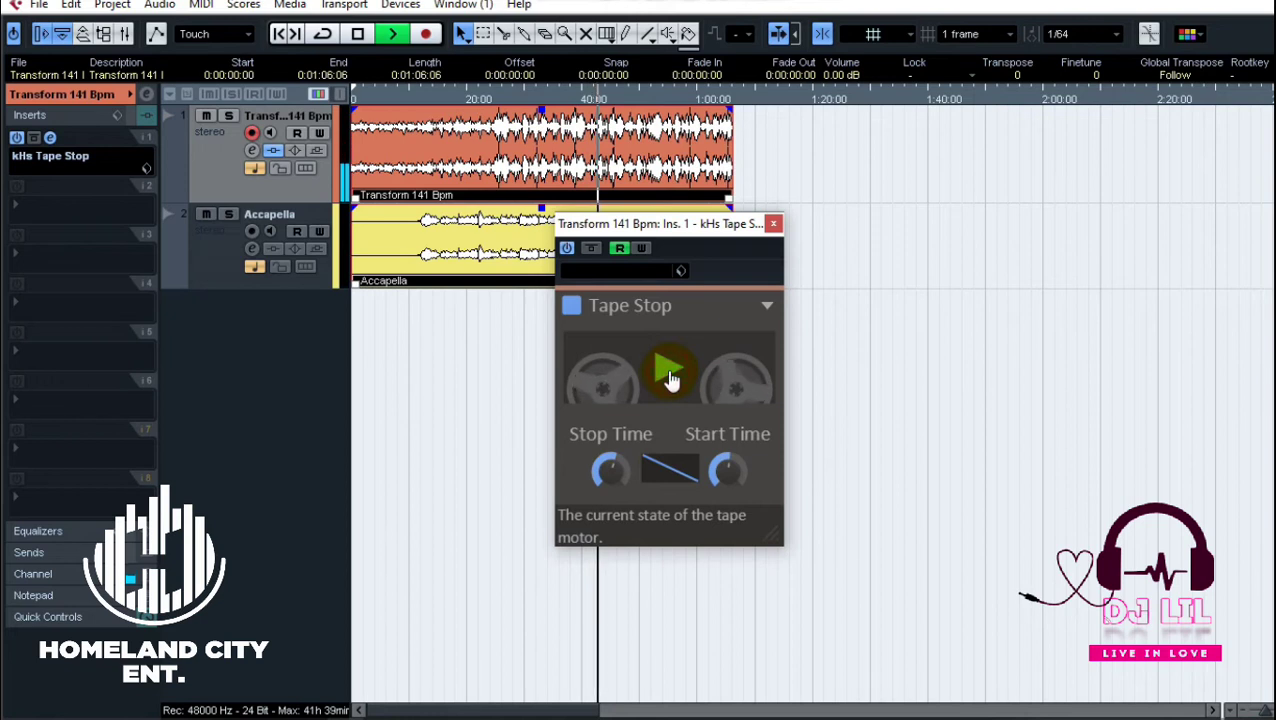
pyautogui.press('space')
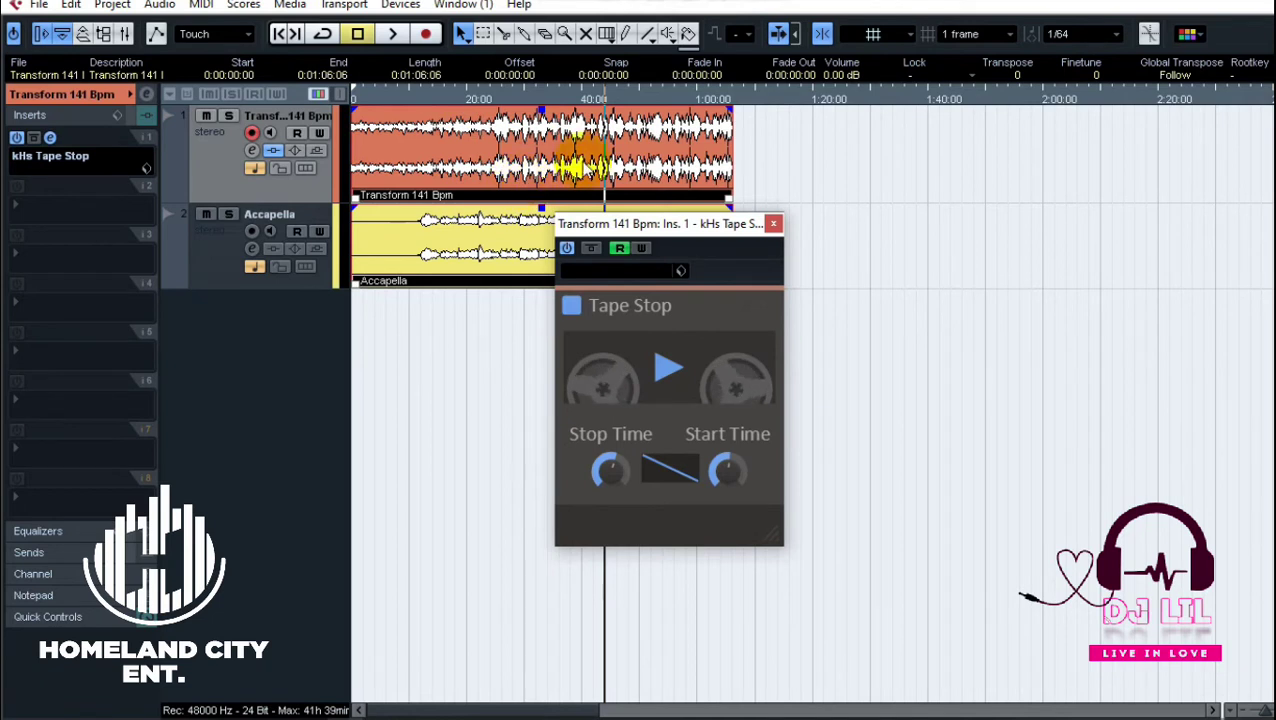
pyautogui.click(290, 38)
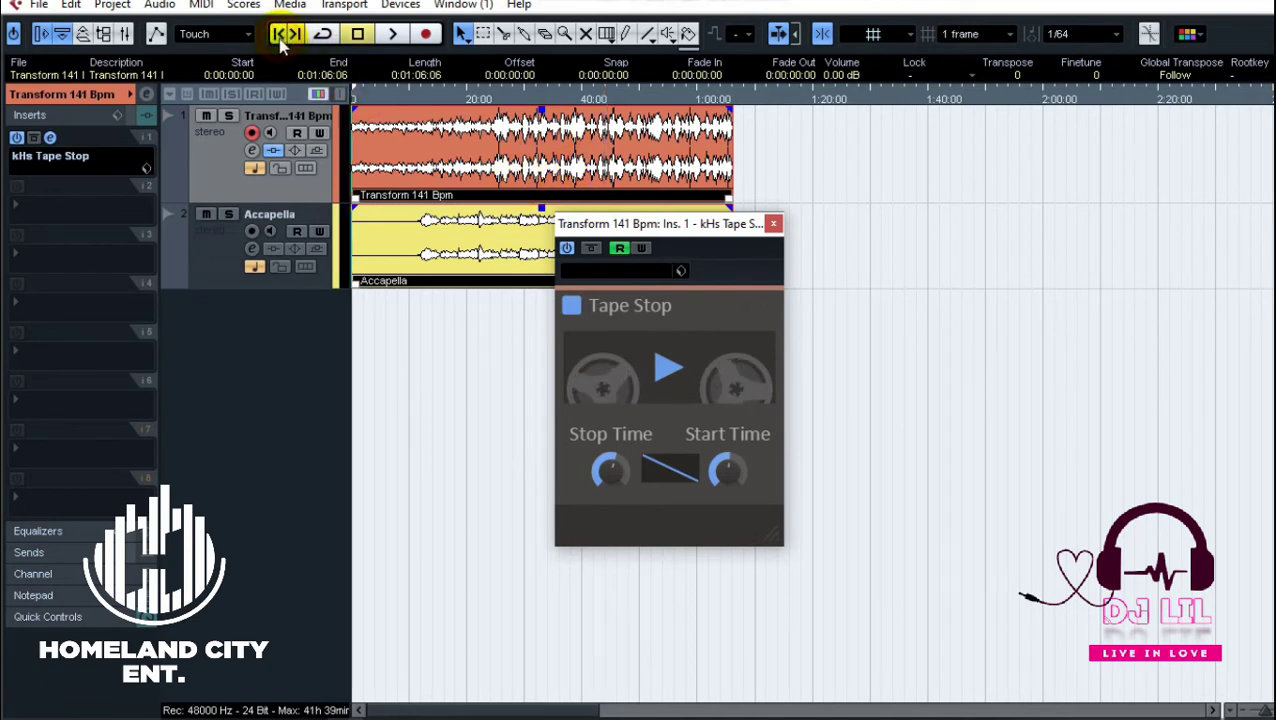
pyautogui.click(643, 249)
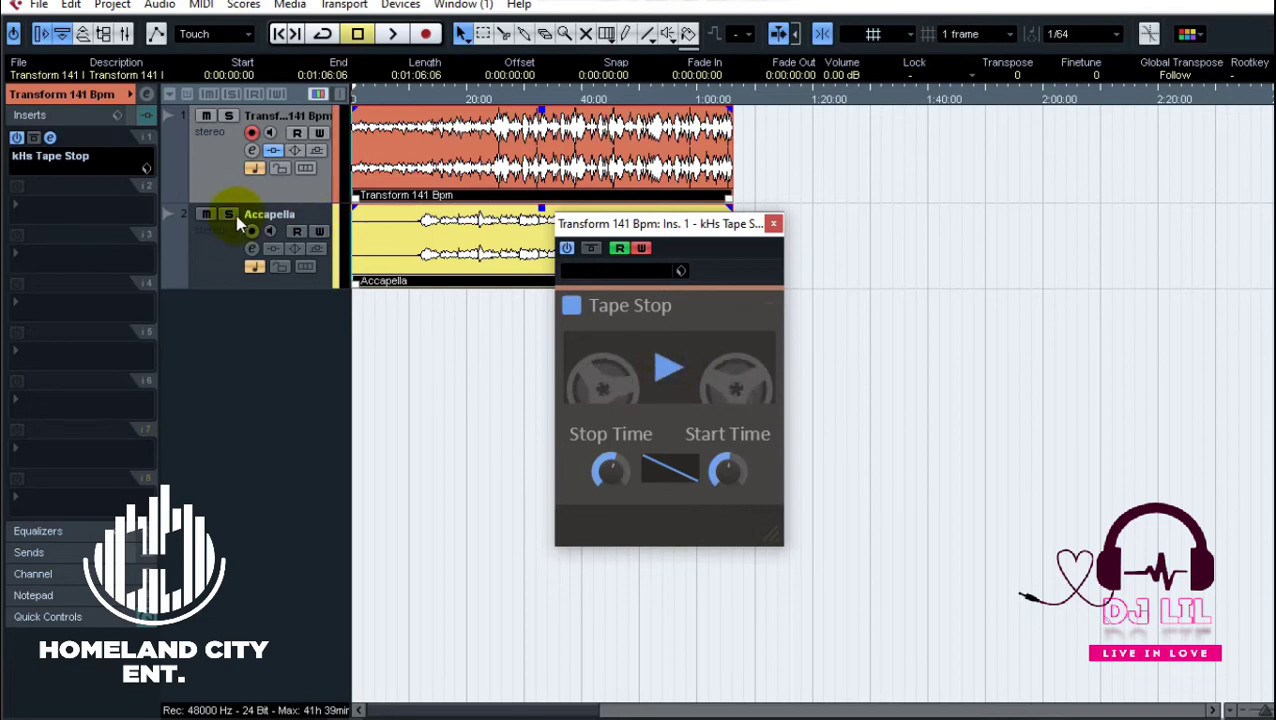
# - Show and hide the beat's volume automation lane, then play from the project start
pyautogui.click(189, 199)
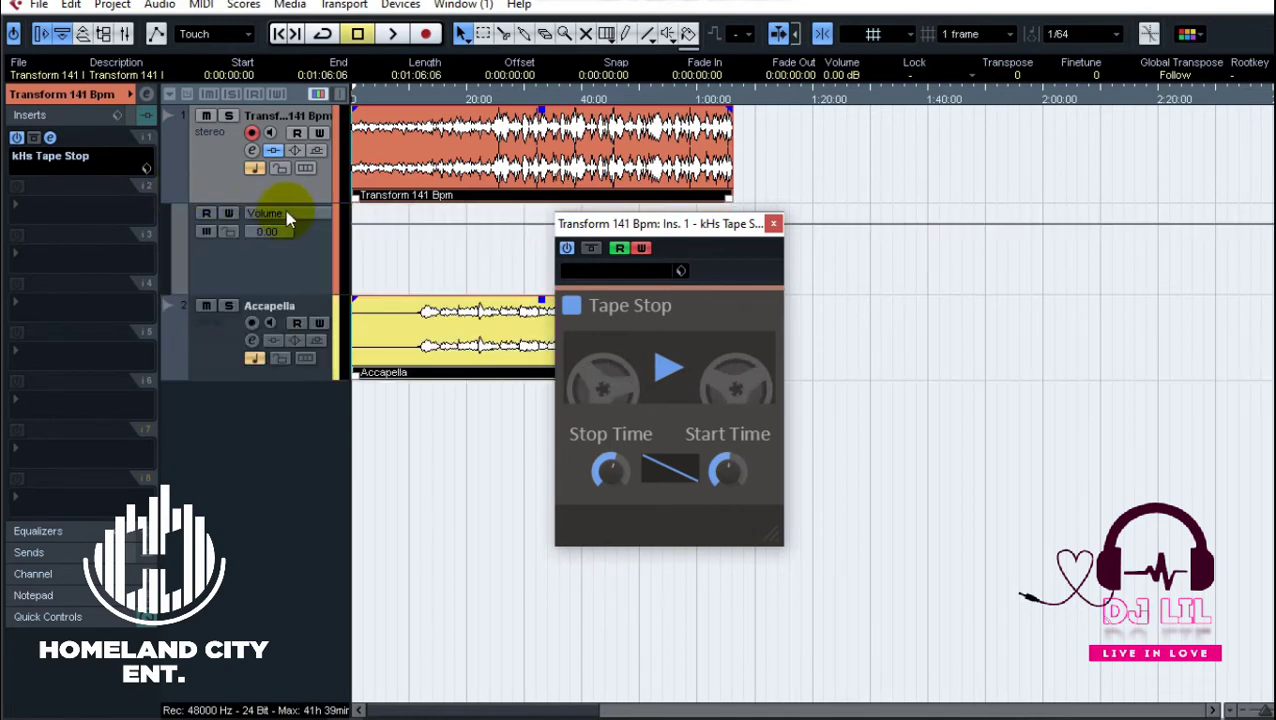
pyautogui.click(169, 194)
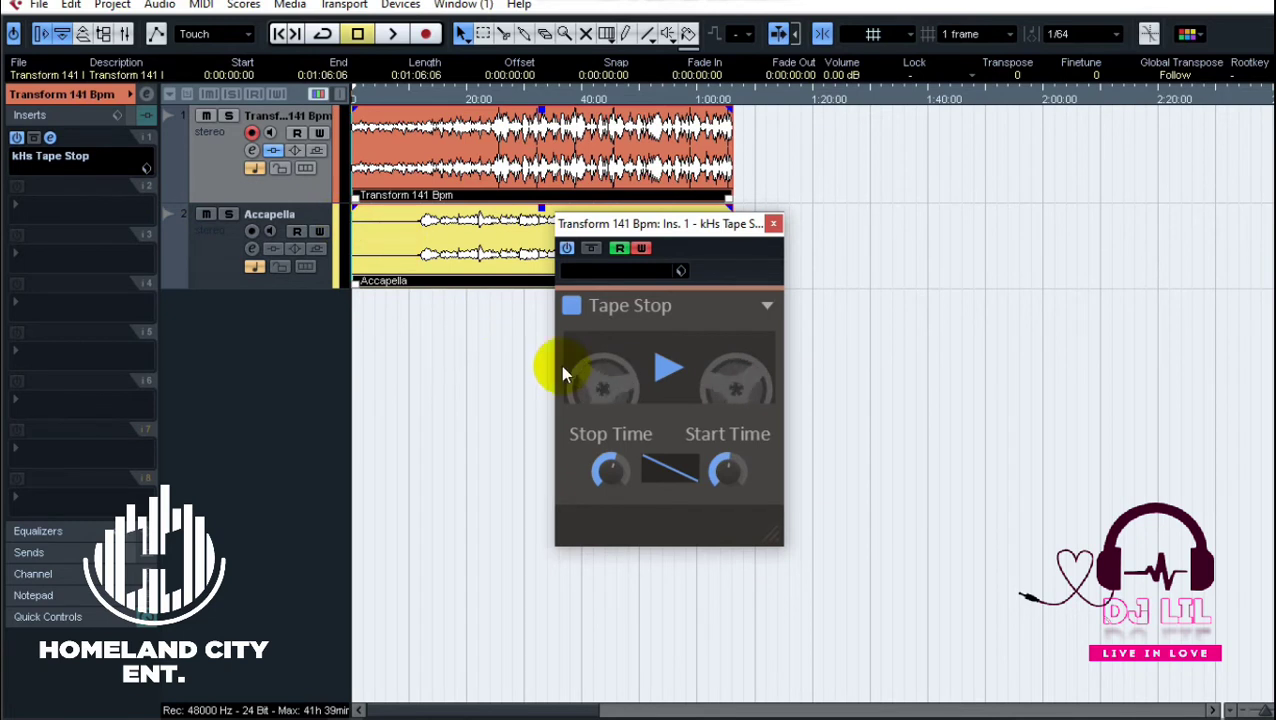
pyautogui.press('space')
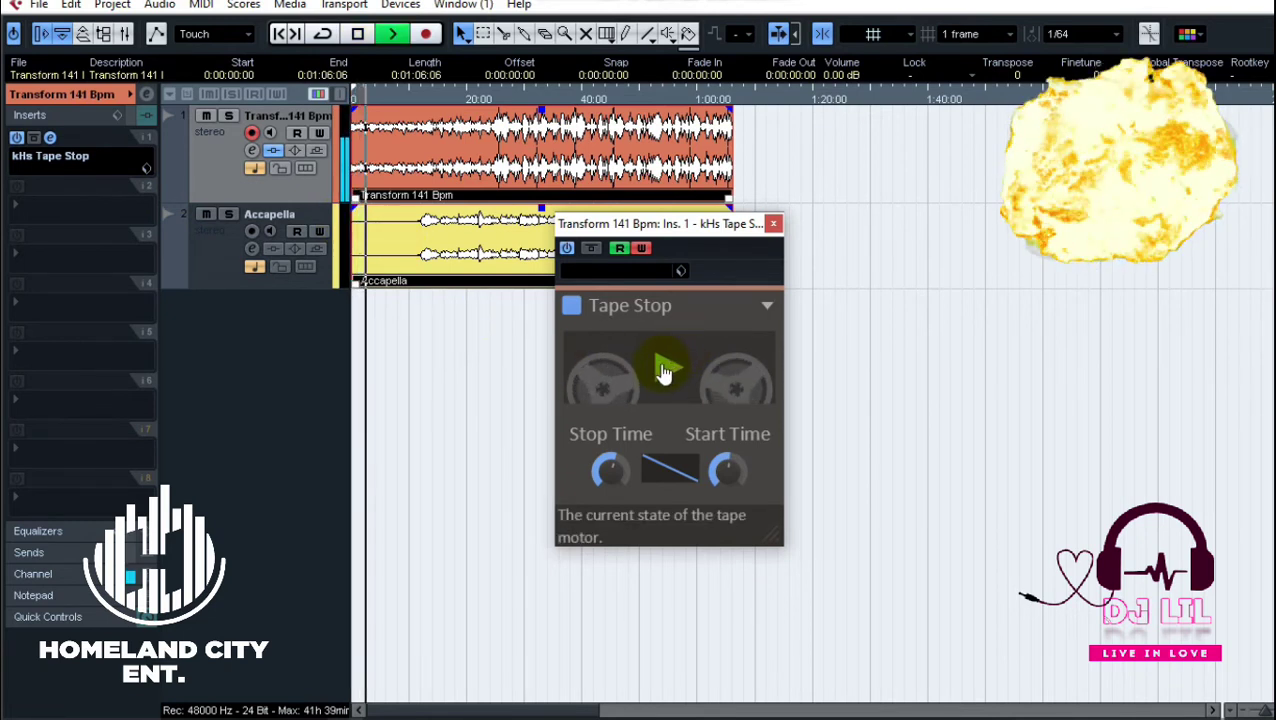
# - Trigger and restart the tape stop, shorten stop time to about 383 ms, then stop playback
pyautogui.click(663, 370)
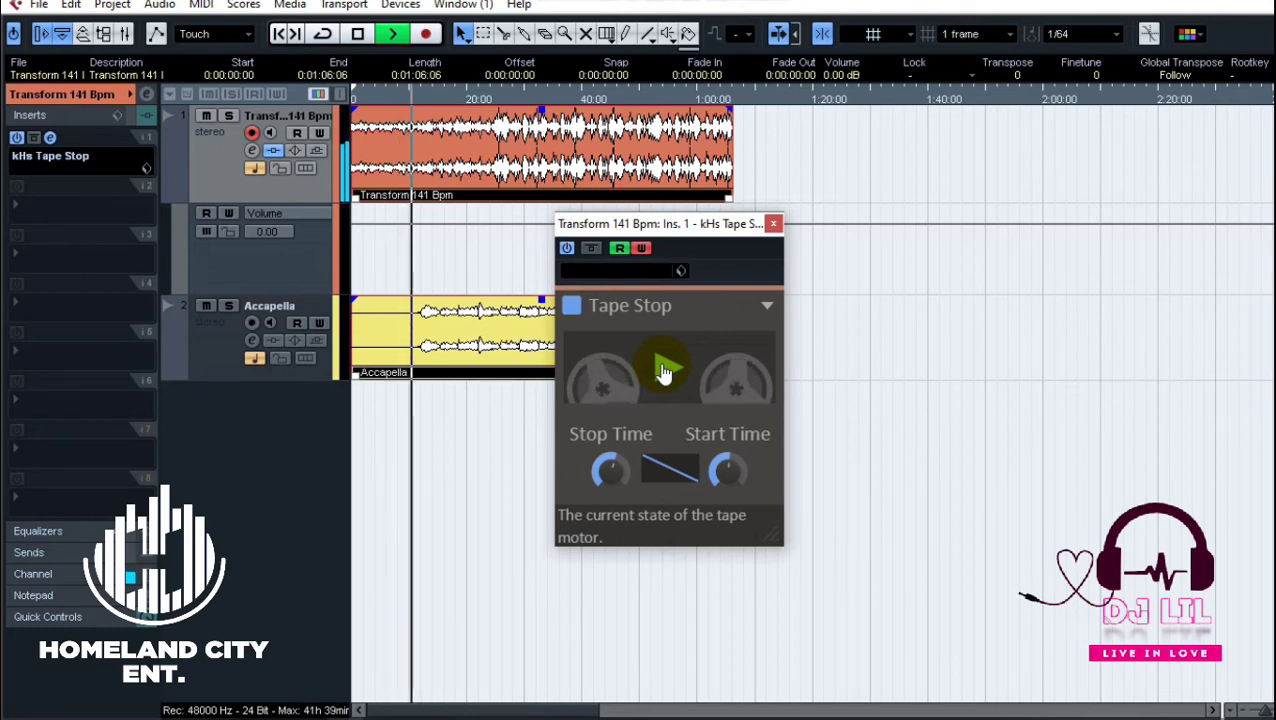
pyautogui.click(663, 370)
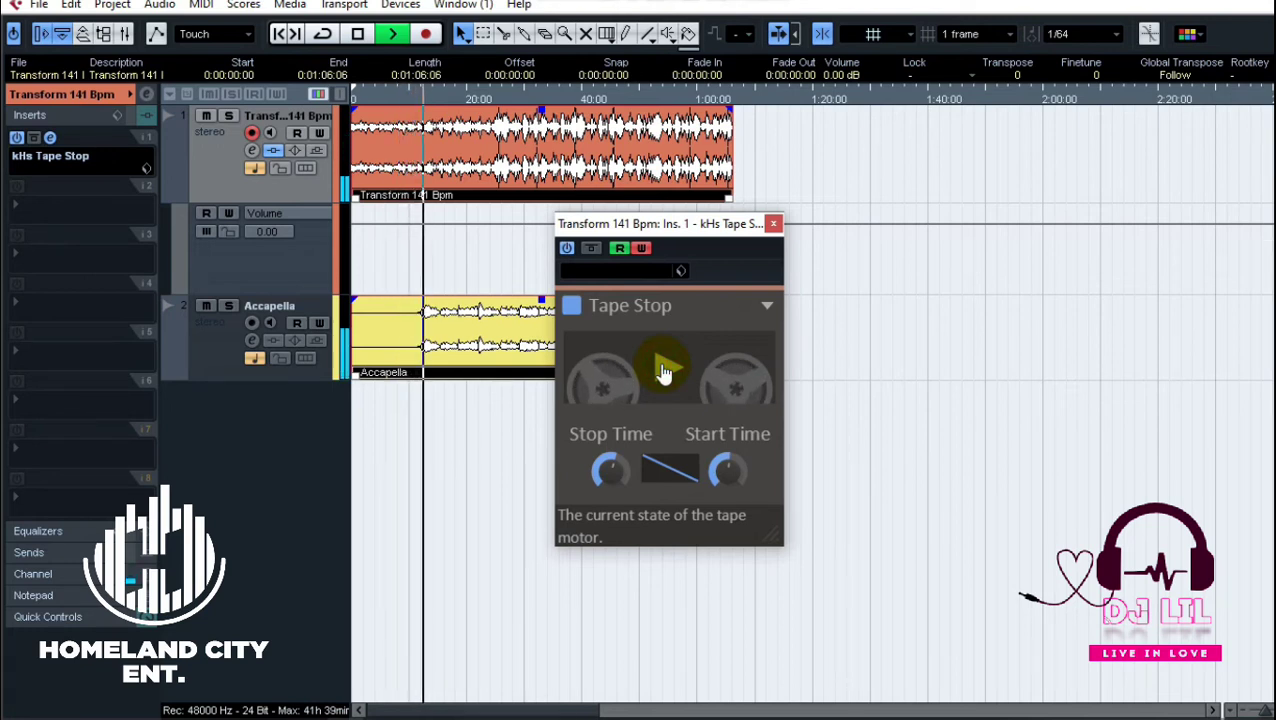
pyautogui.click(663, 370)
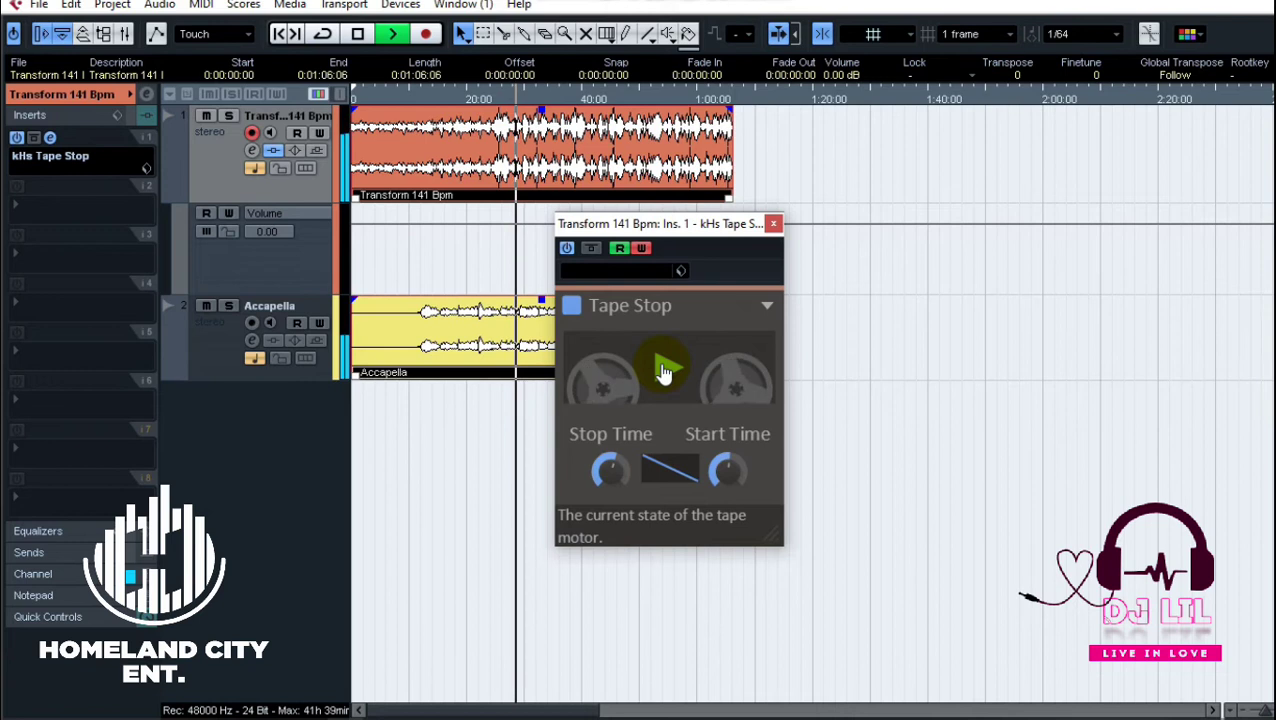
pyautogui.moveTo(615, 468); pyautogui.dragTo(615, 488)
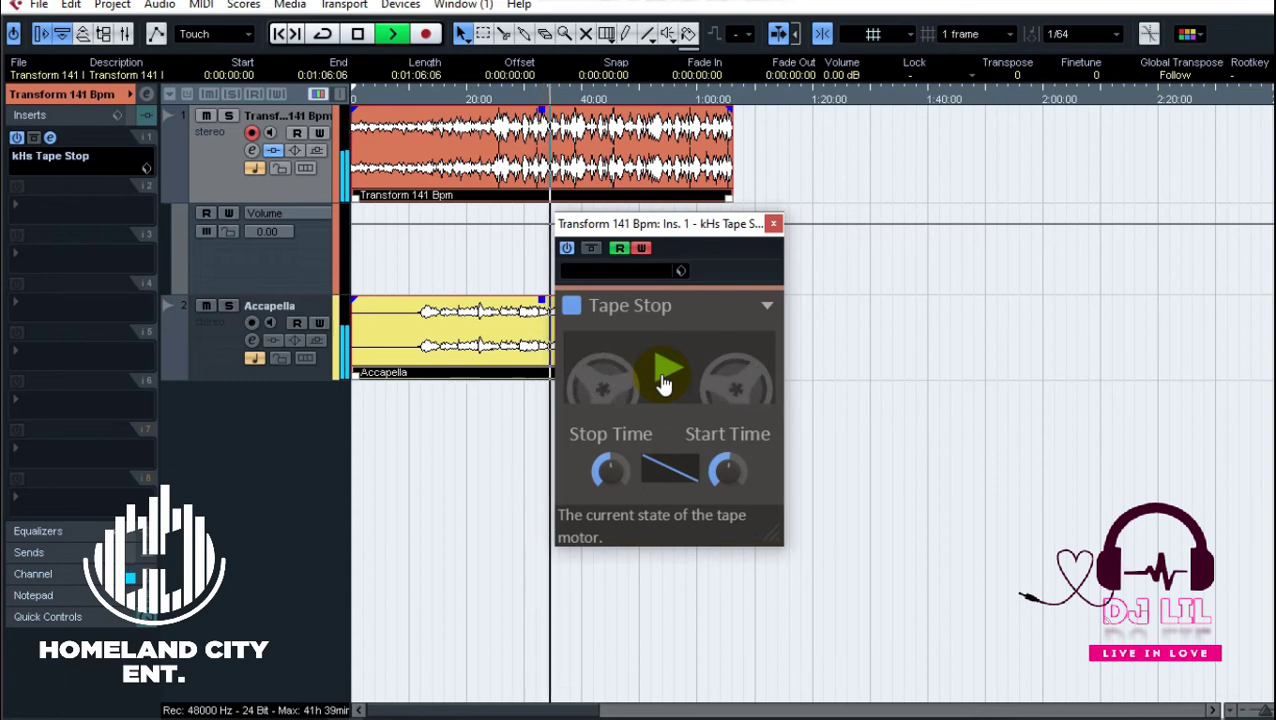
pyautogui.press('space')
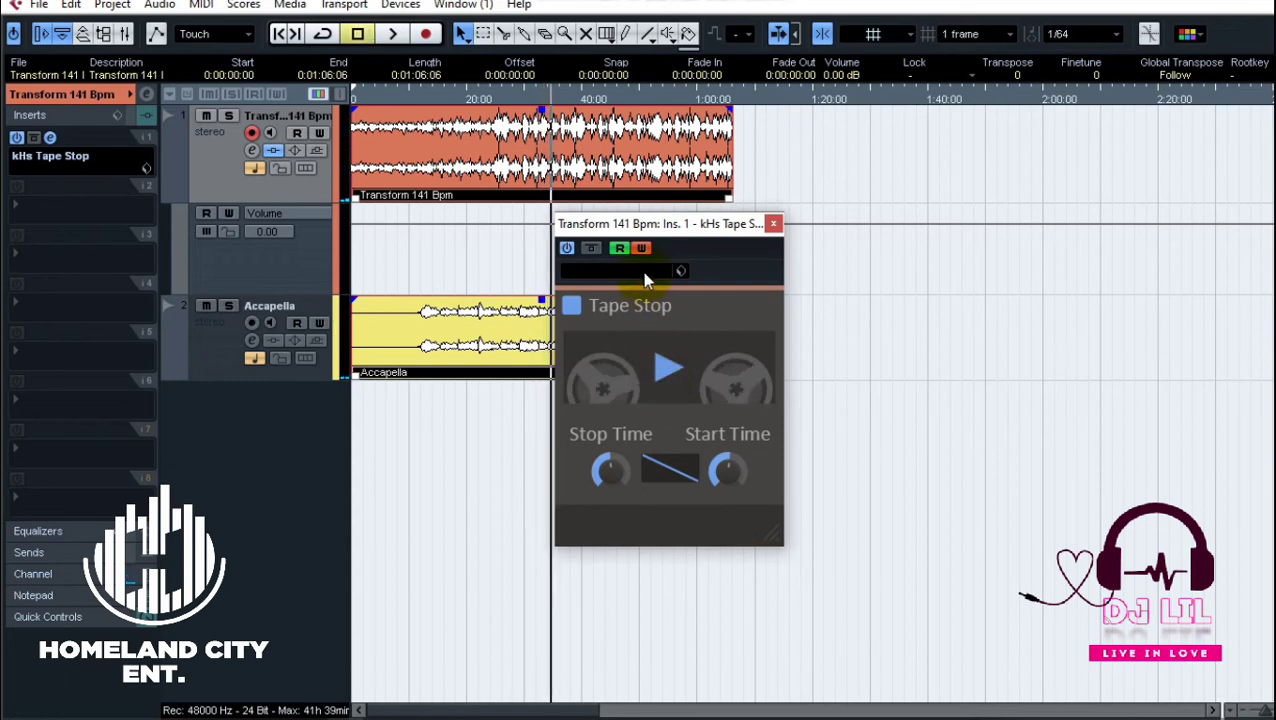
# - Replay the project from the start and stop it again
pyautogui.press('Home')
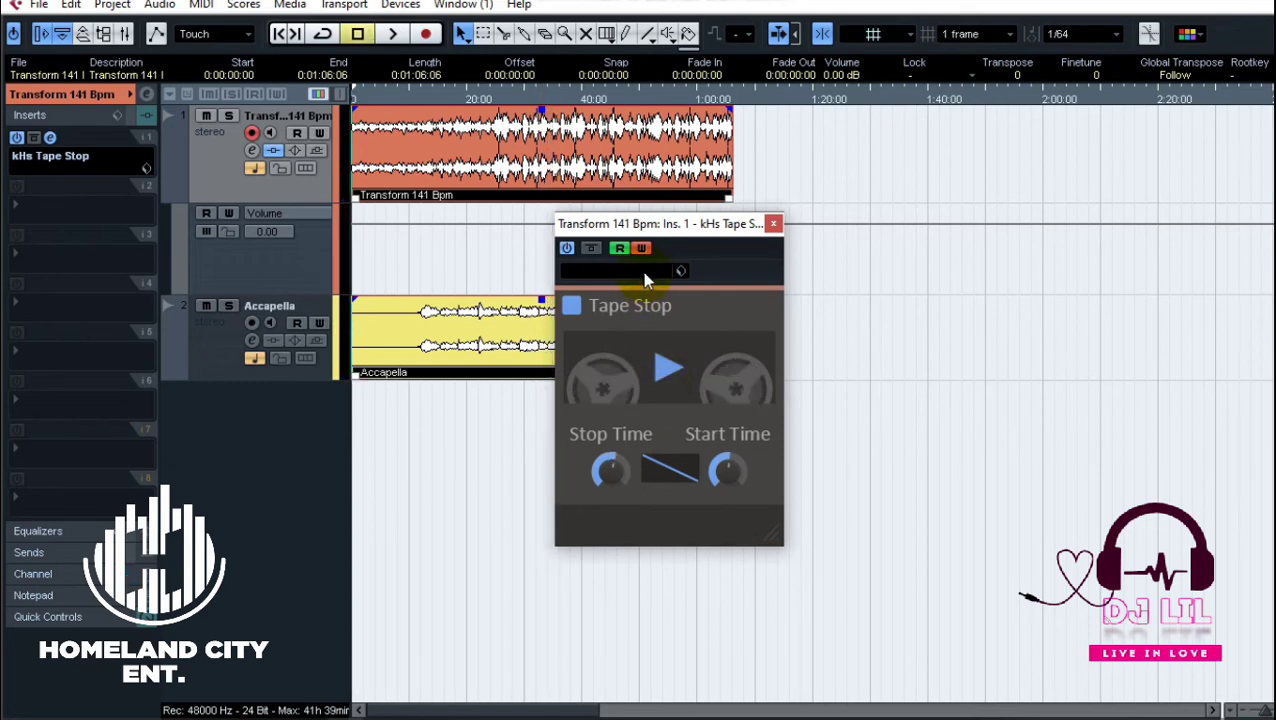
pyautogui.press('space')
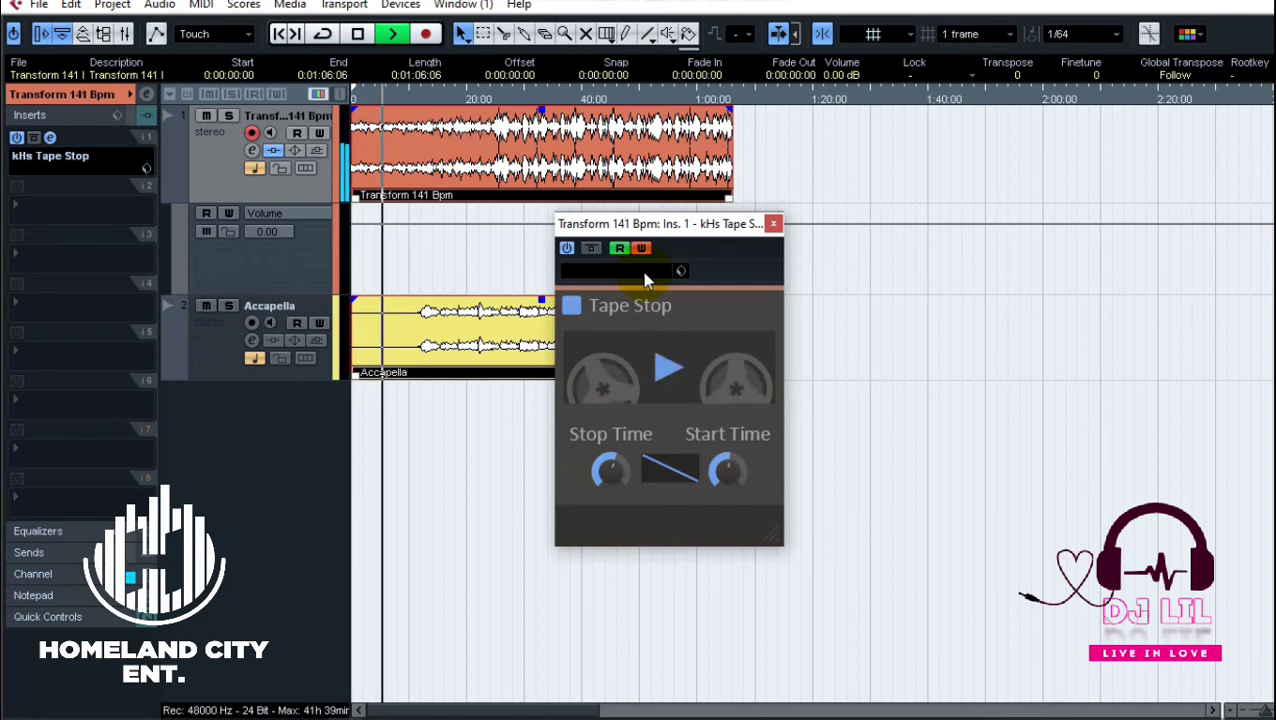
pyautogui.press('space')
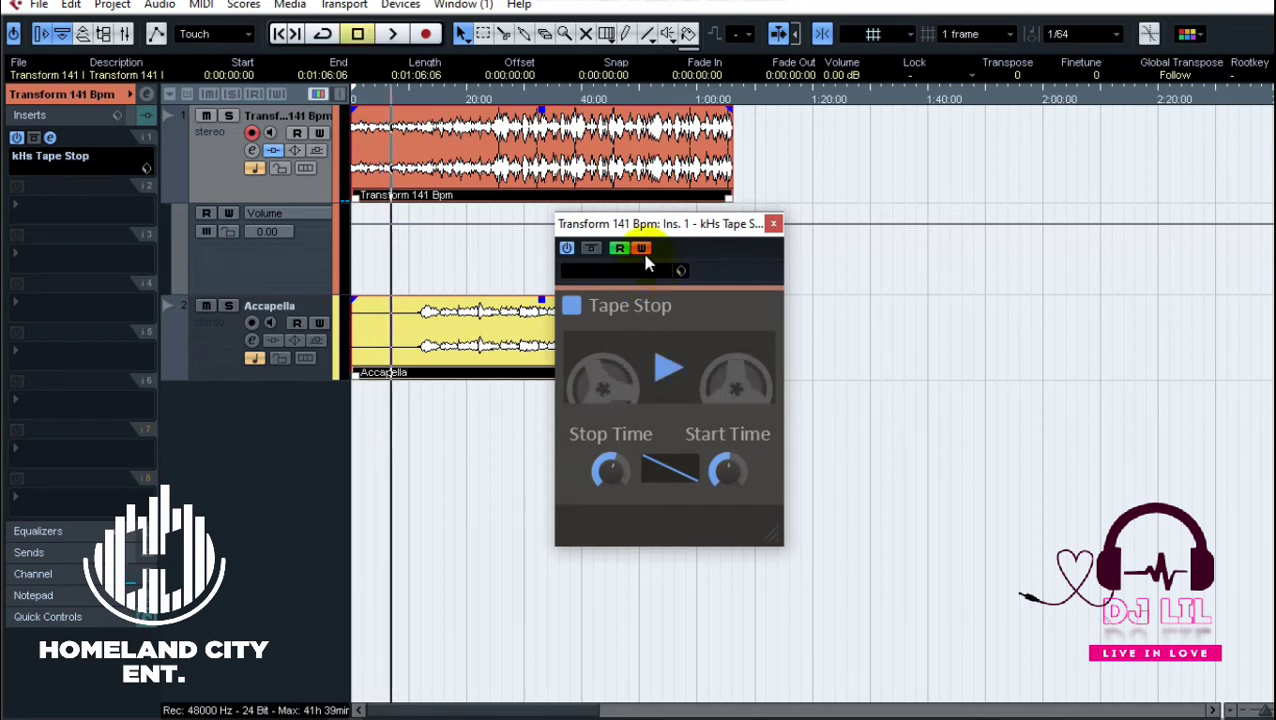
# - Turn off Tape Stop automation writing, trigger the tape stop, and reselect Transform 141 Bpm
pyautogui.click(643, 249)
pyautogui.click(643, 249)
pyautogui.click(668, 370)
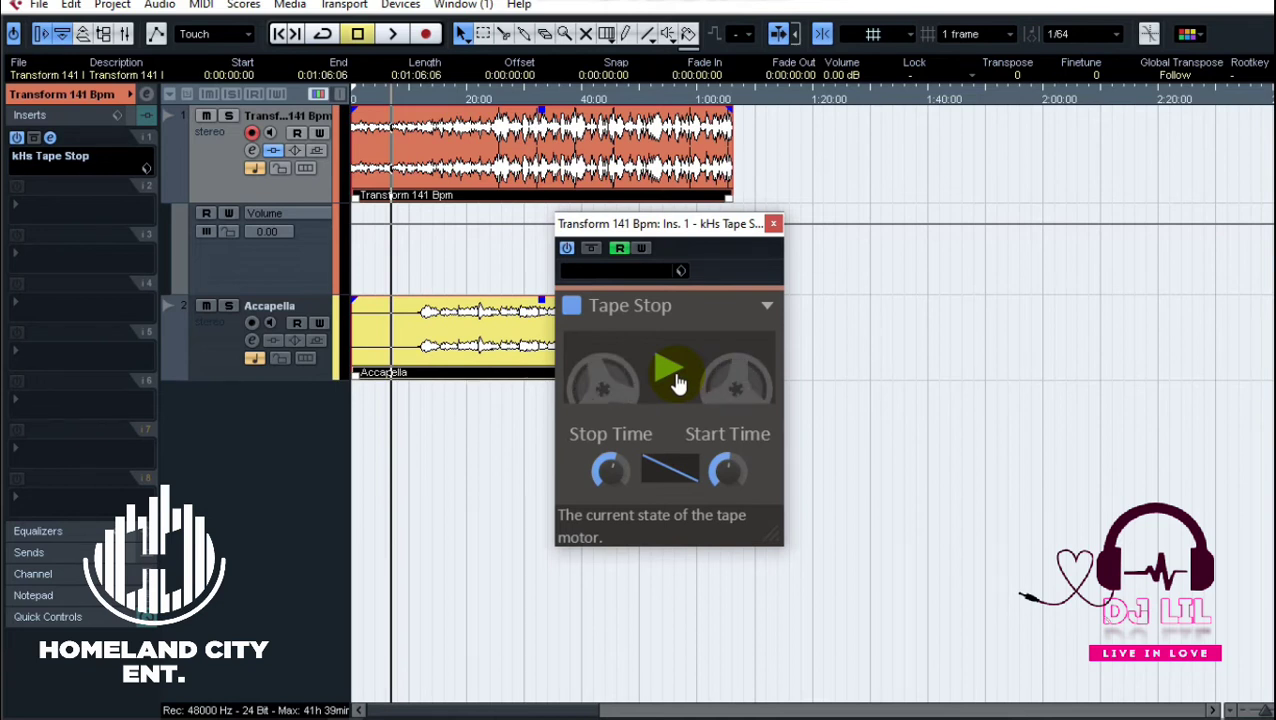
pyautogui.click(217, 350)
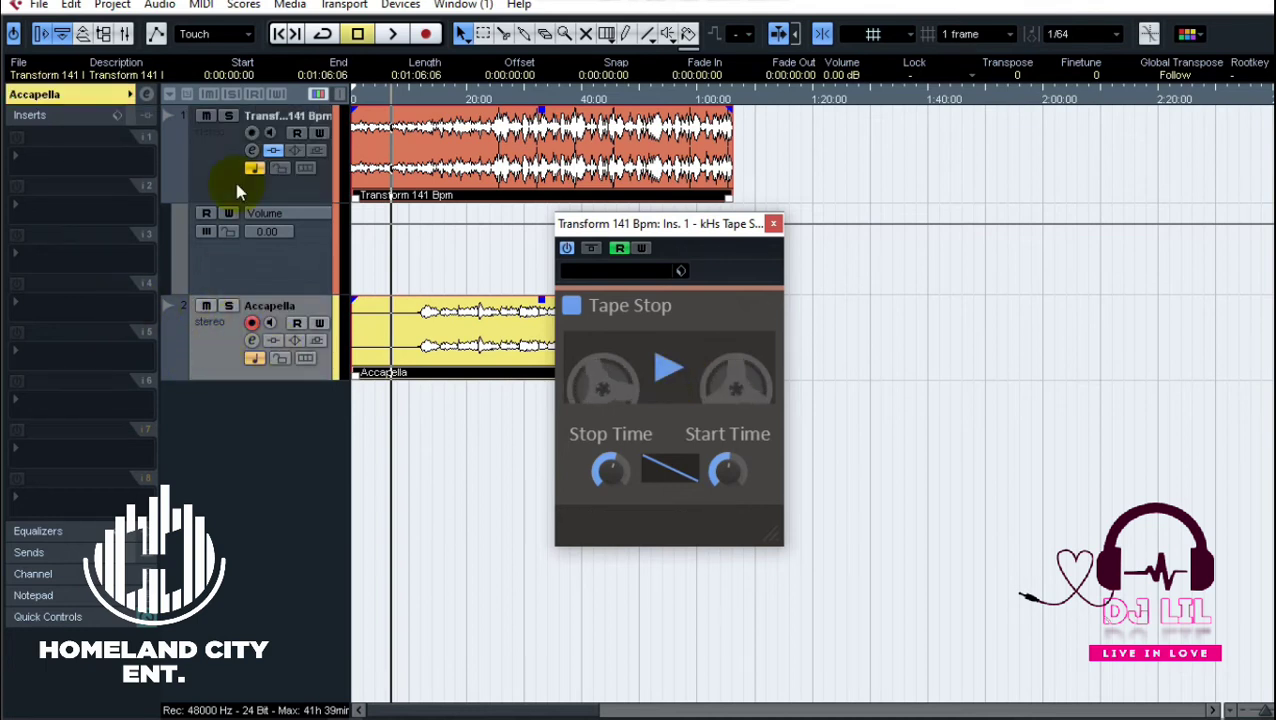
pyautogui.click(203, 170)
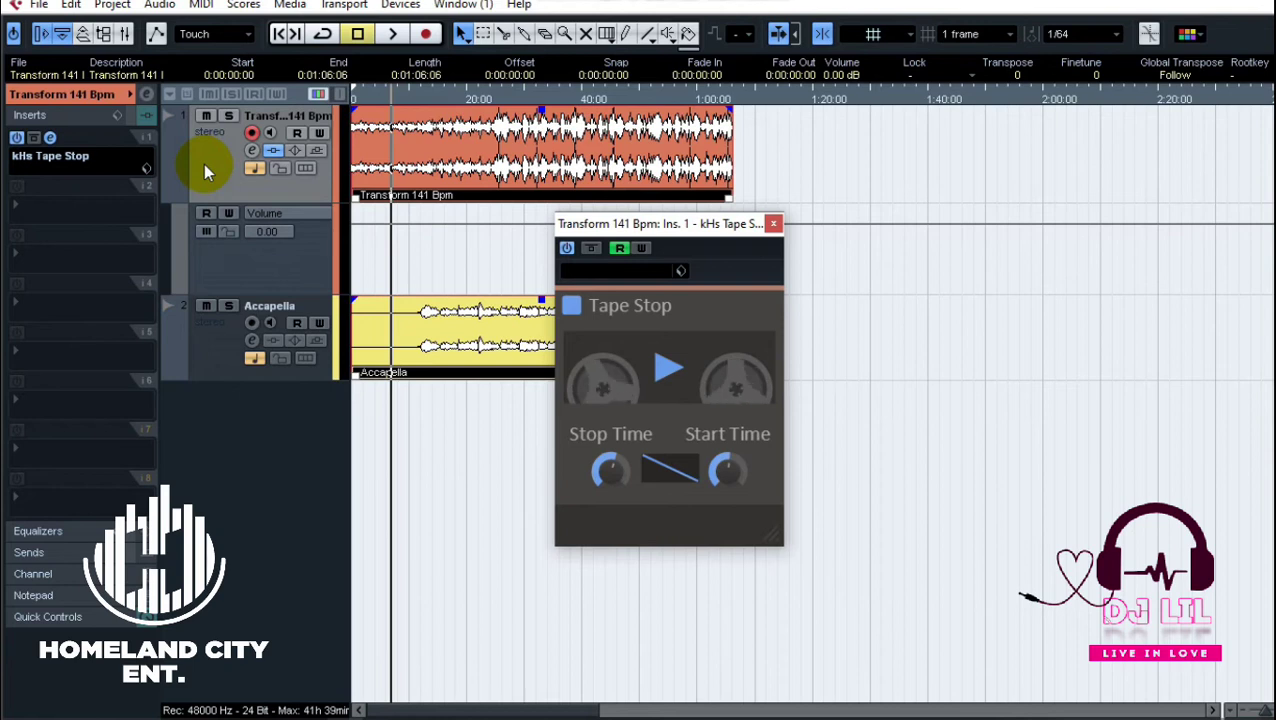
# - Duplicate the Transform 141 Bpm track and hide the original's volume automation lane
pyautogui.rightClick(205, 168)
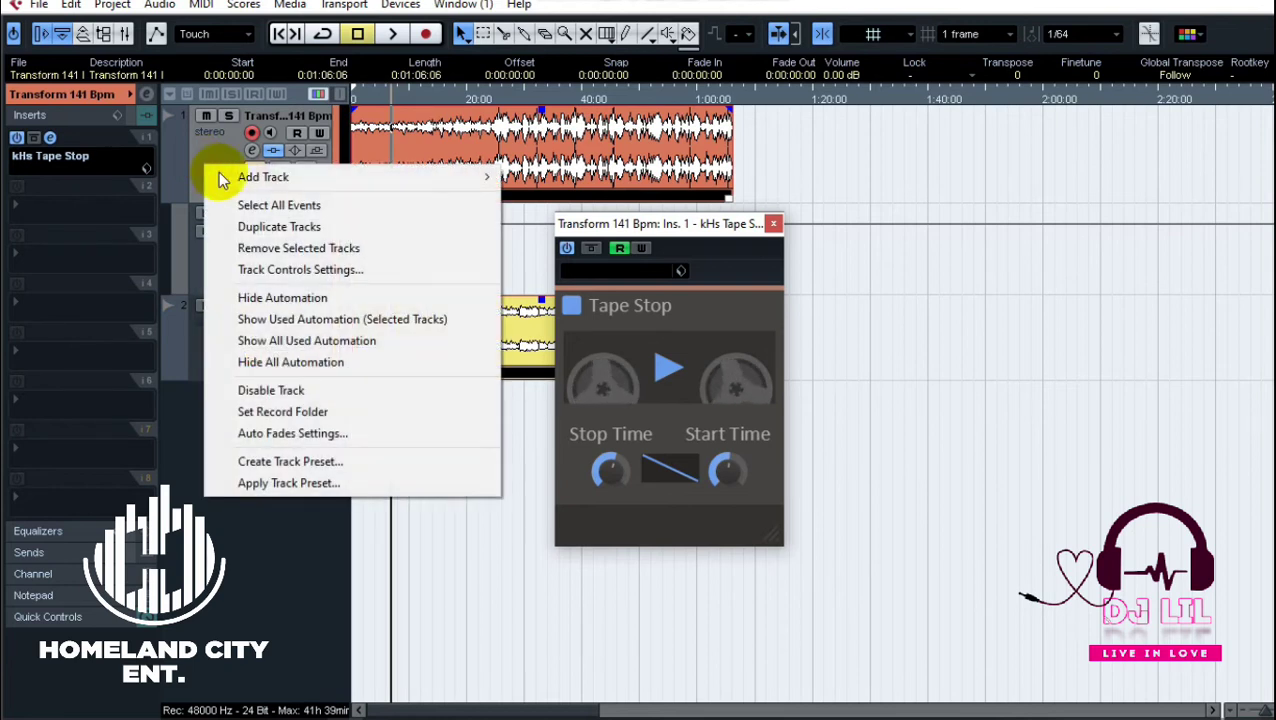
pyautogui.click(335, 233)
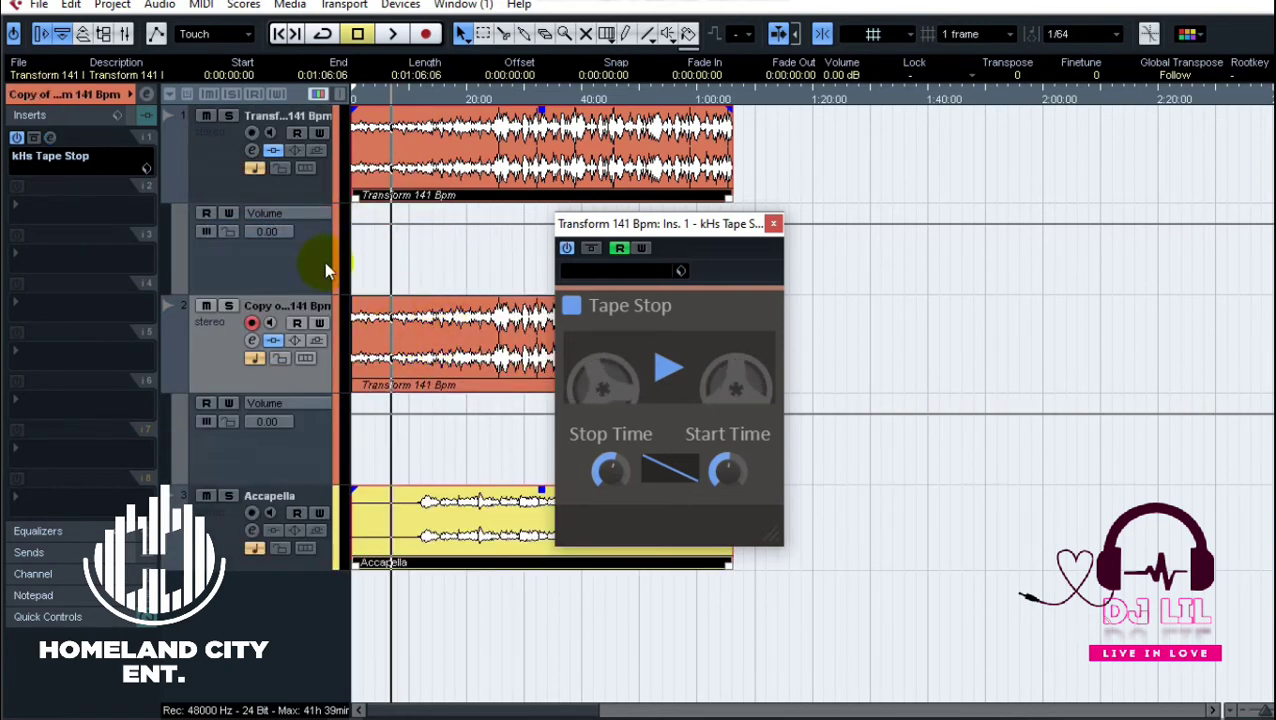
pyautogui.click(190, 188)
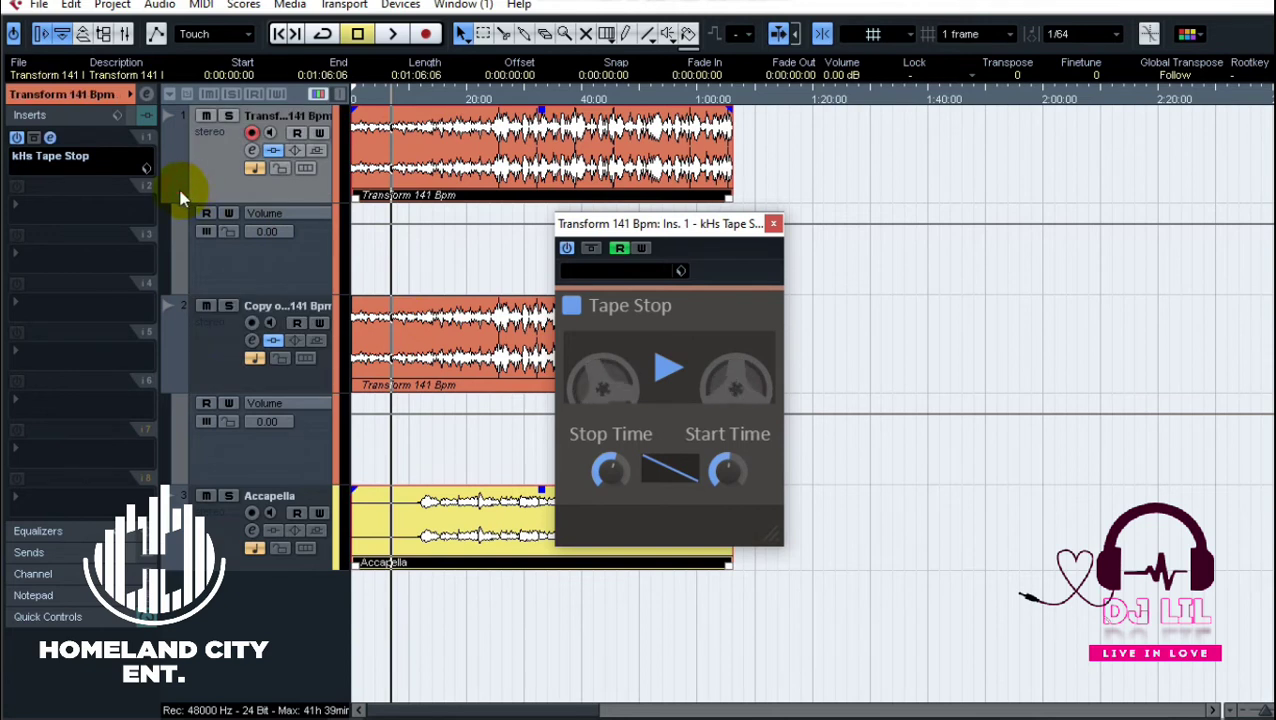
pyautogui.click(174, 195)
# - Delete the beat event from the copy track and move the Accapella clip onto it
pyautogui.click(470, 311)
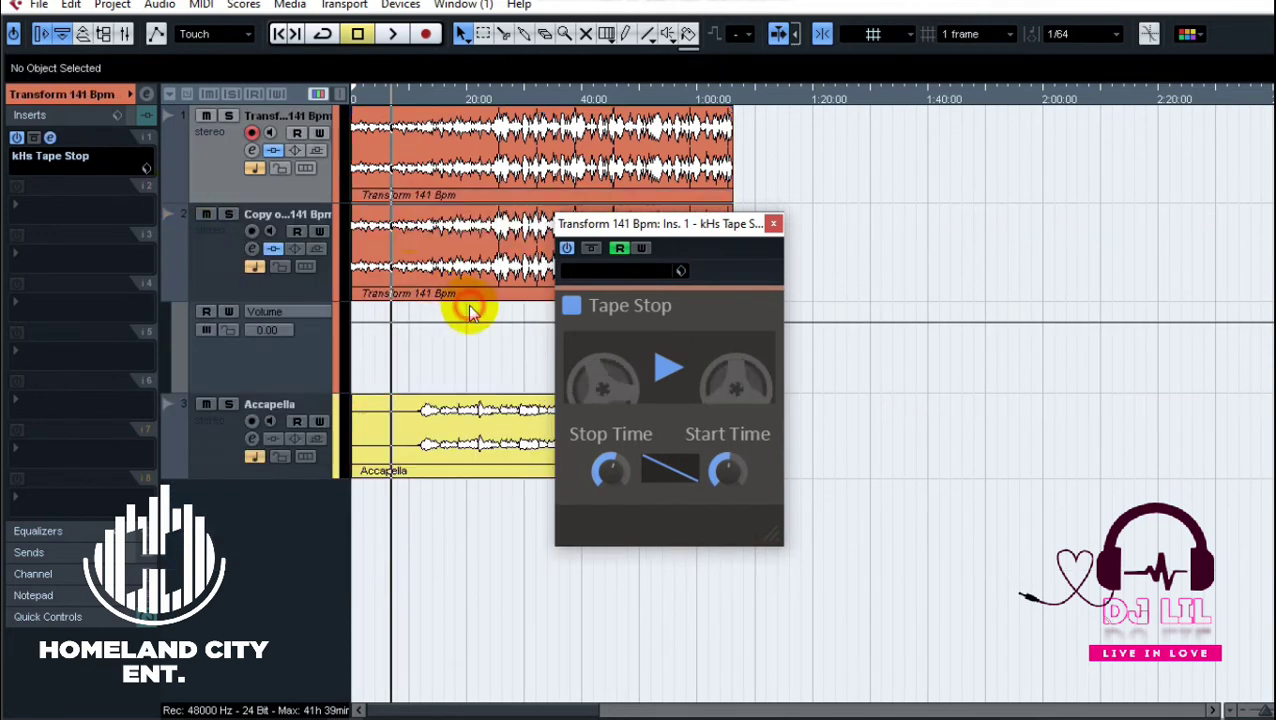
pyautogui.click(460, 275)
pyautogui.press('Delete')
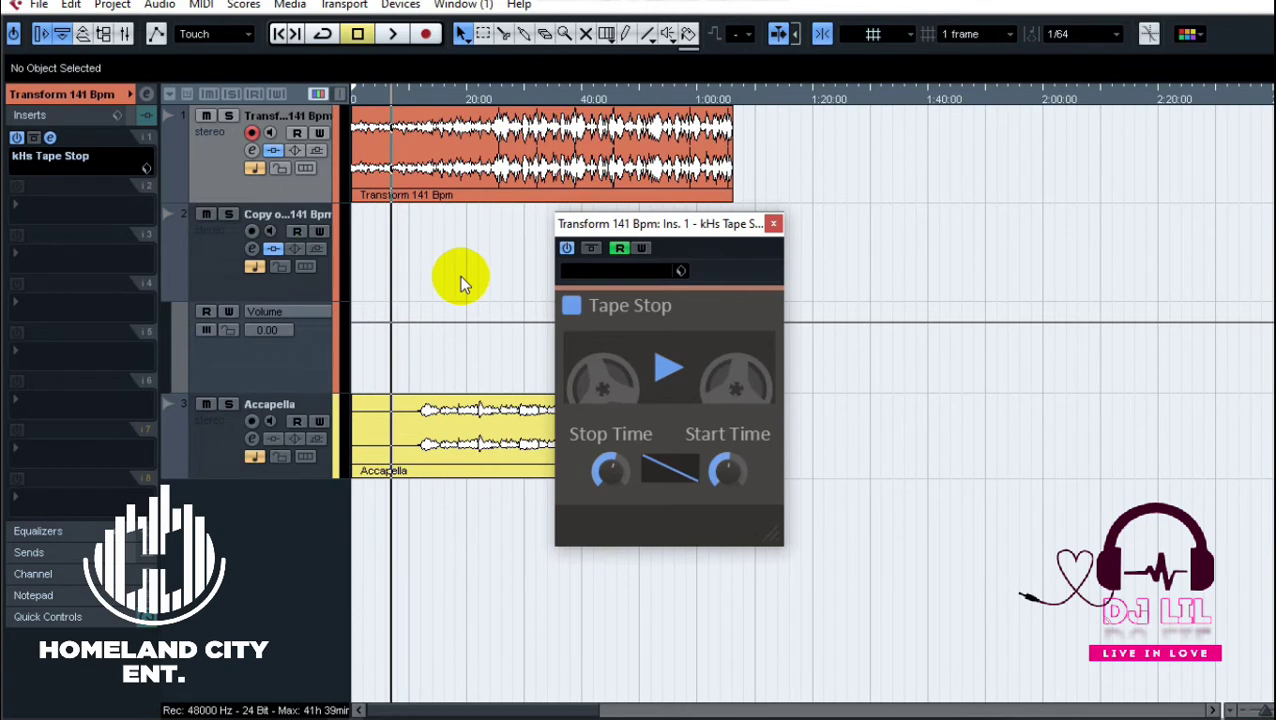
pyautogui.moveTo(370, 425); pyautogui.dragTo(370, 250)
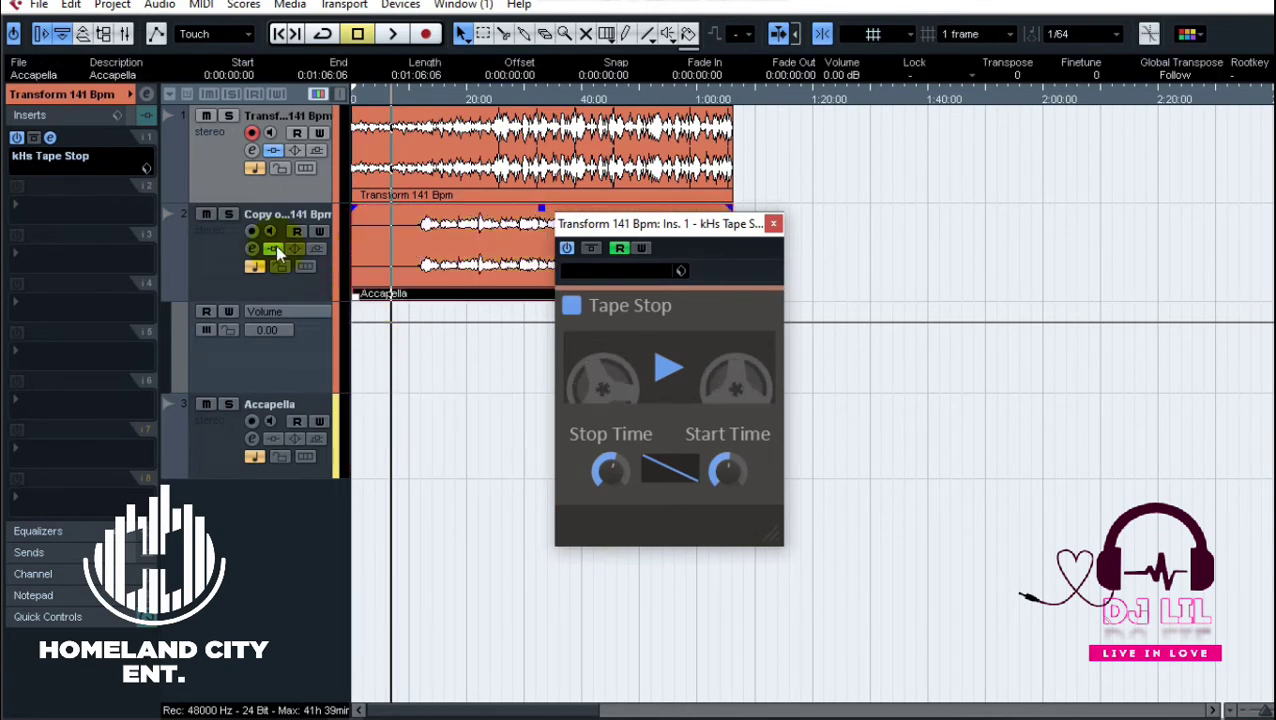
pyautogui.click(216, 262)
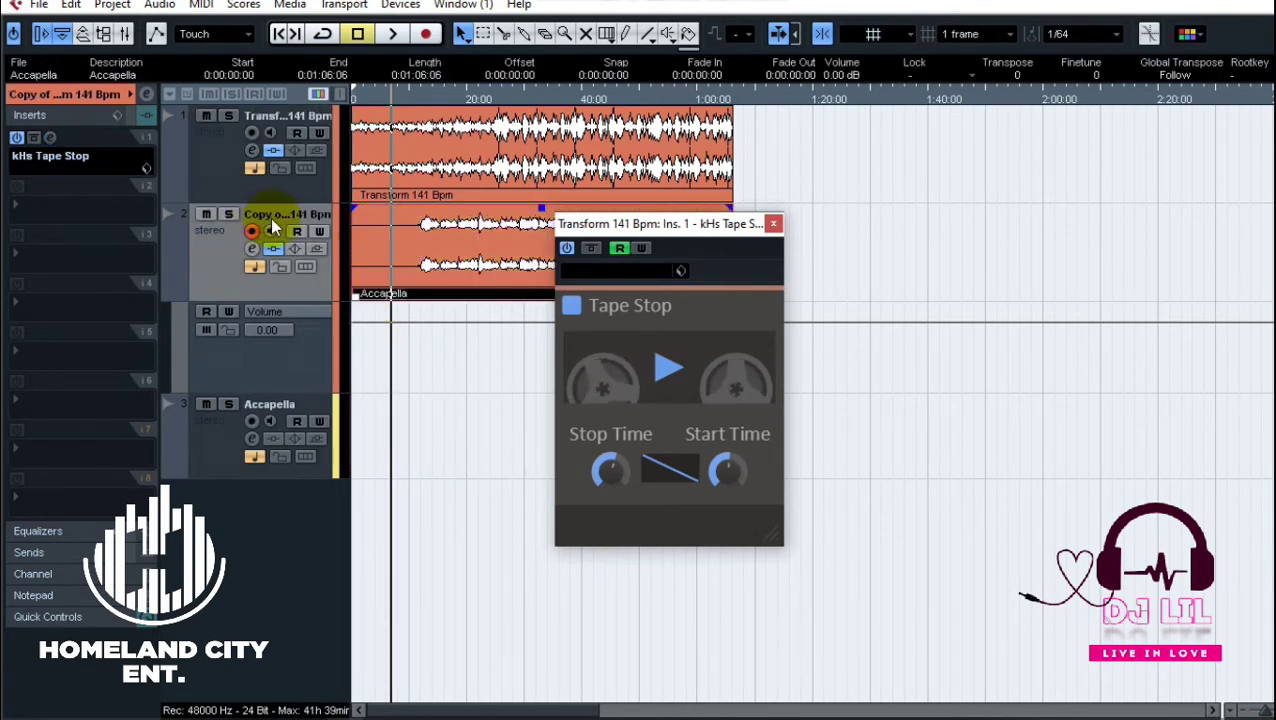
# - Show the copy's Ins.1 kHs Tape Stop - Play lane and remove all automation of the track
pyautogui.click(171, 291)
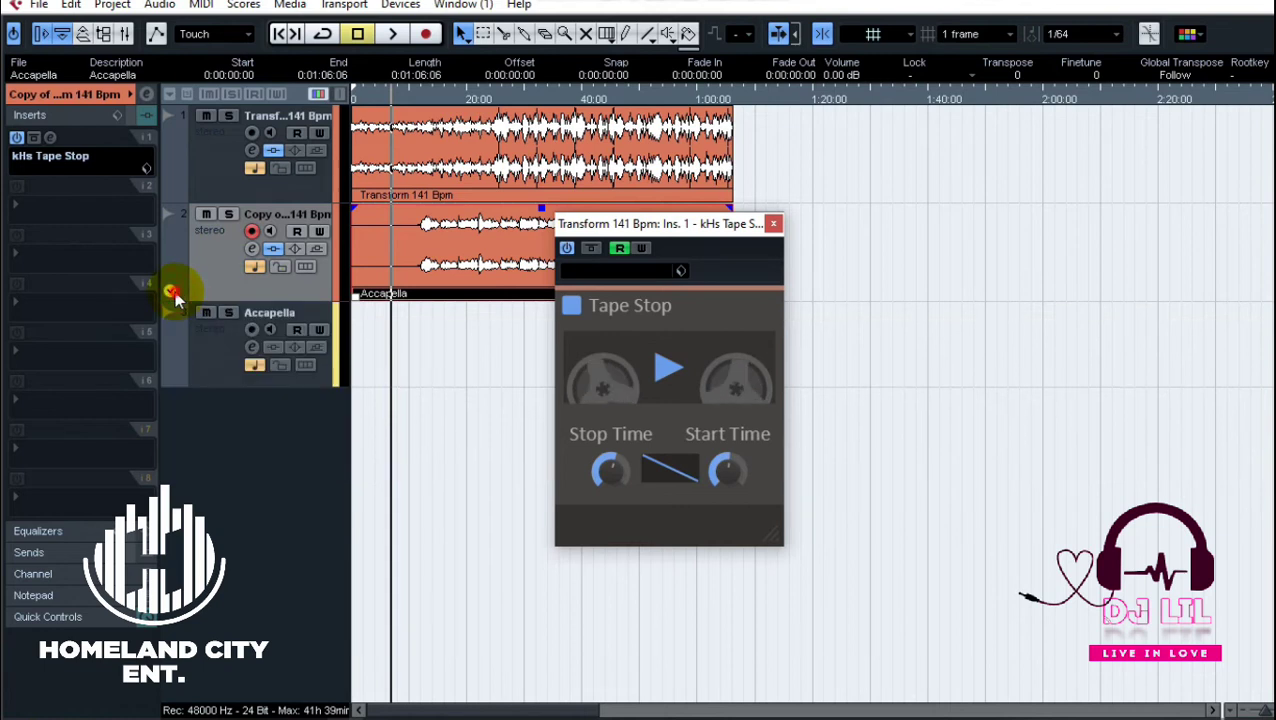
pyautogui.click(171, 291)
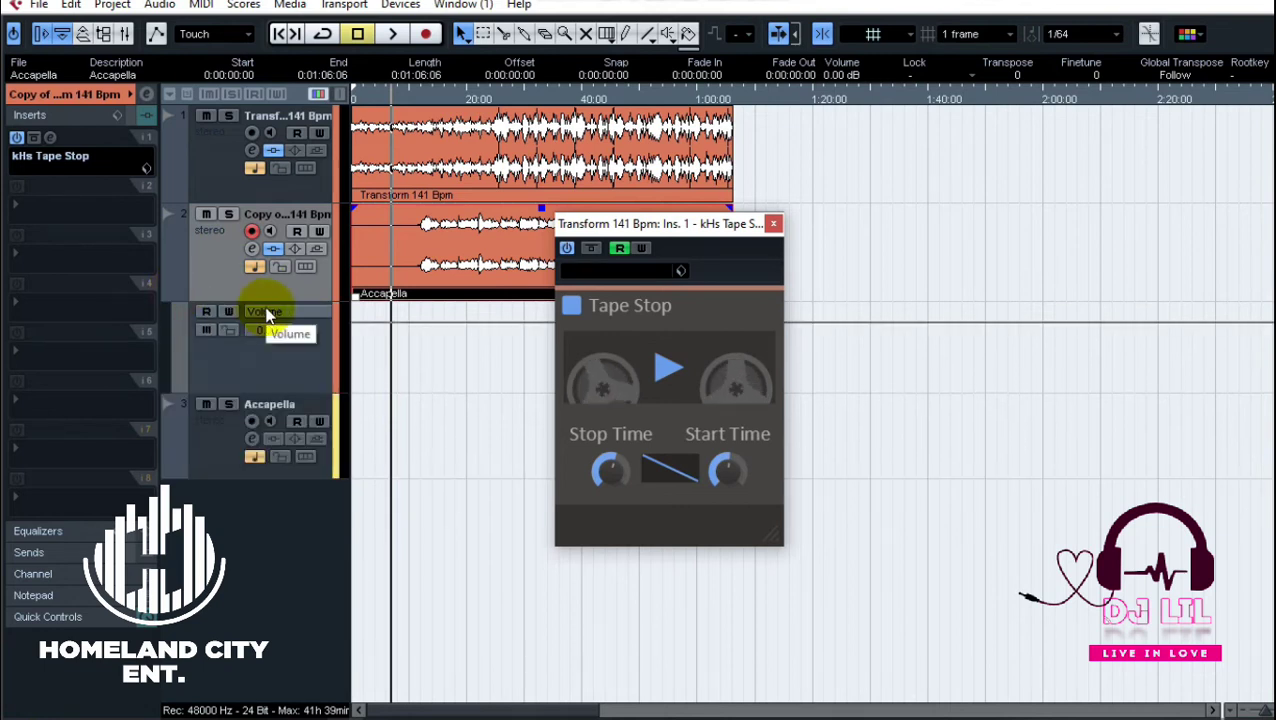
pyautogui.click(267, 314)
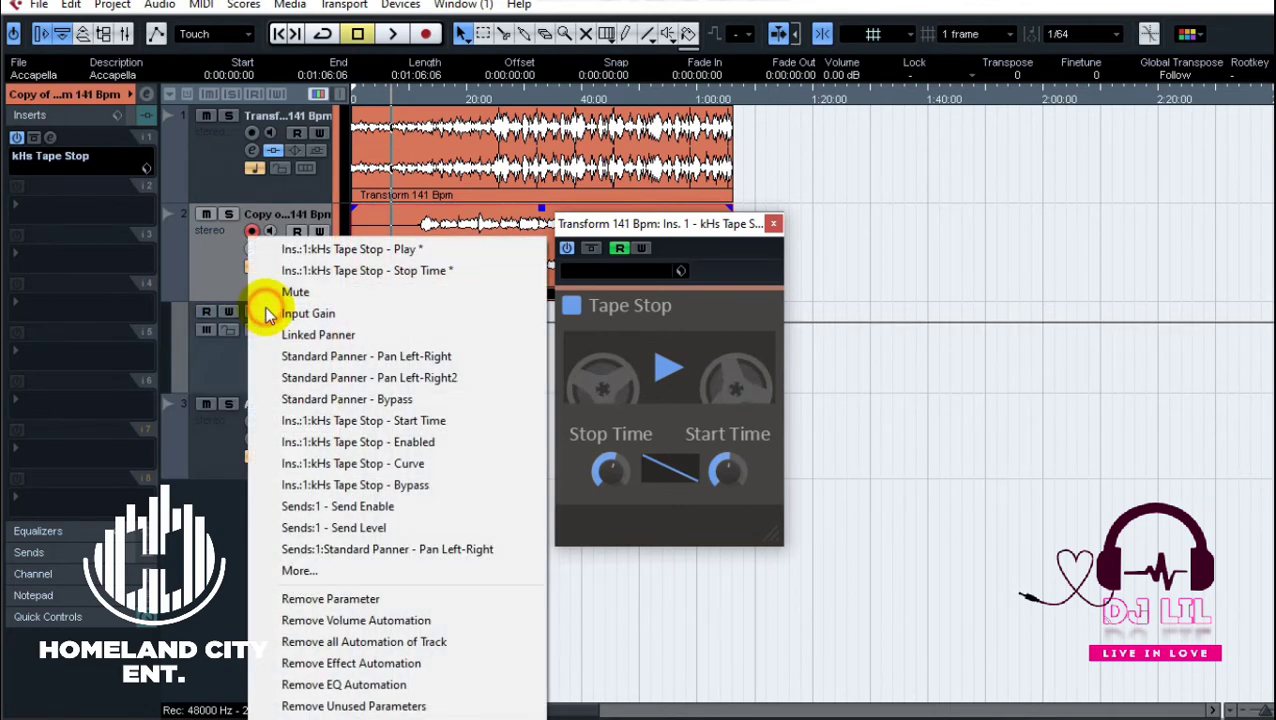
pyautogui.click(393, 252)
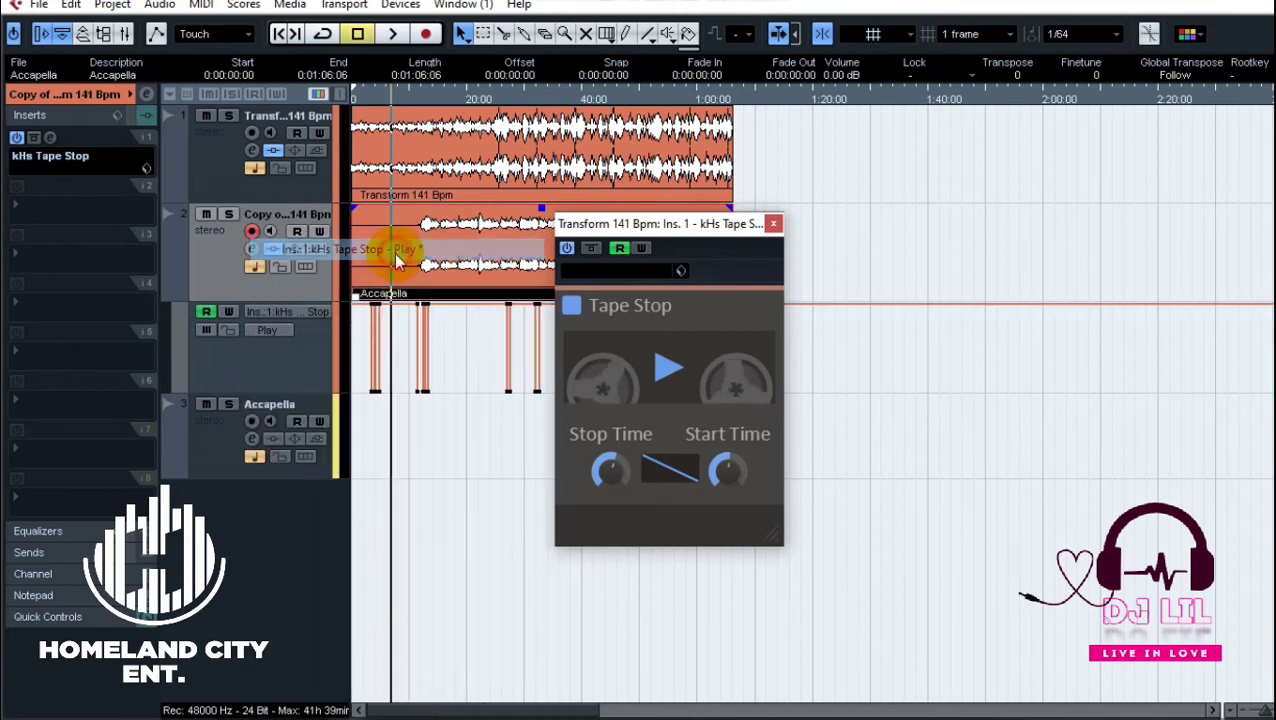
pyautogui.rightClick(313, 310)
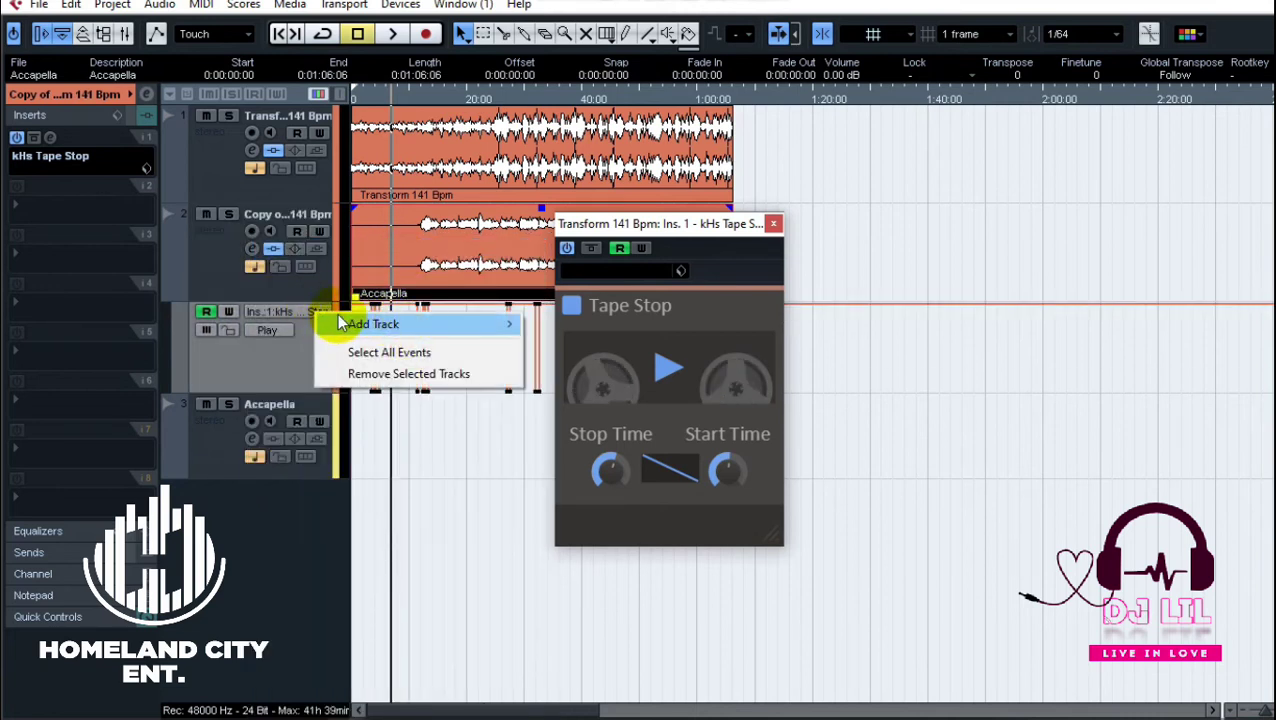
pyautogui.click(291, 314)
pyautogui.rightClick(291, 314)
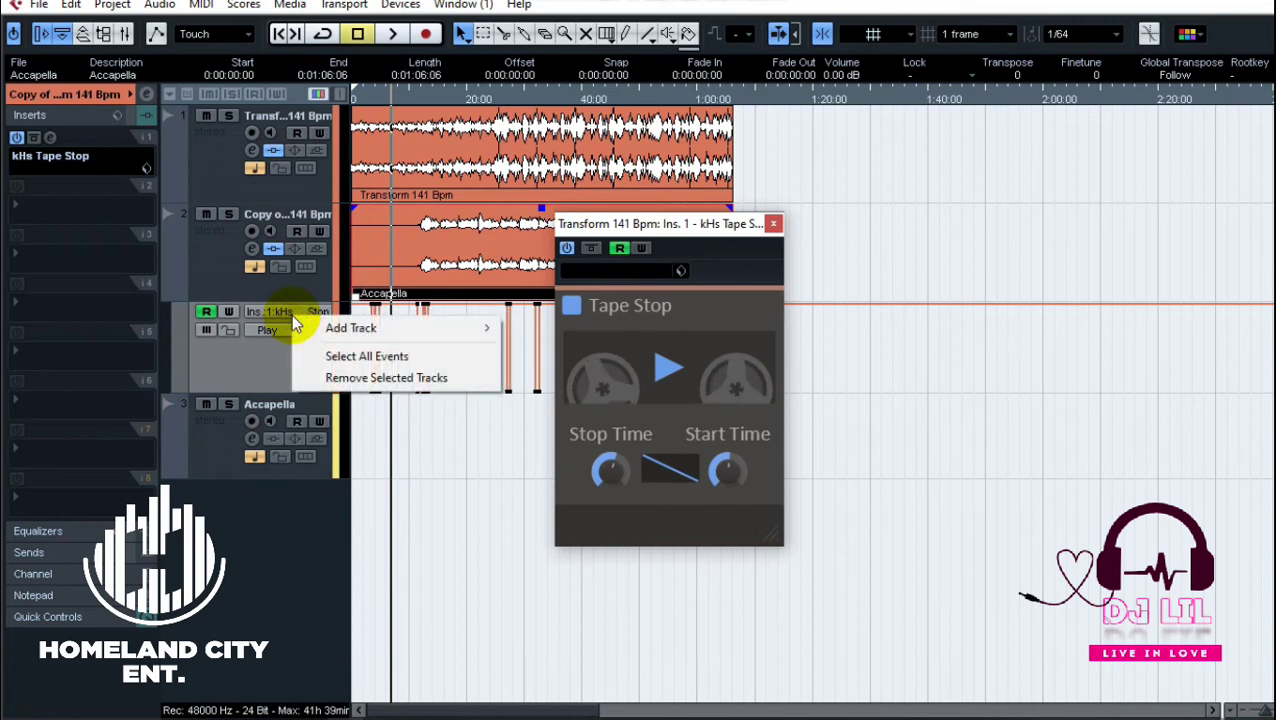
pyautogui.click(287, 313)
pyautogui.click(287, 313)
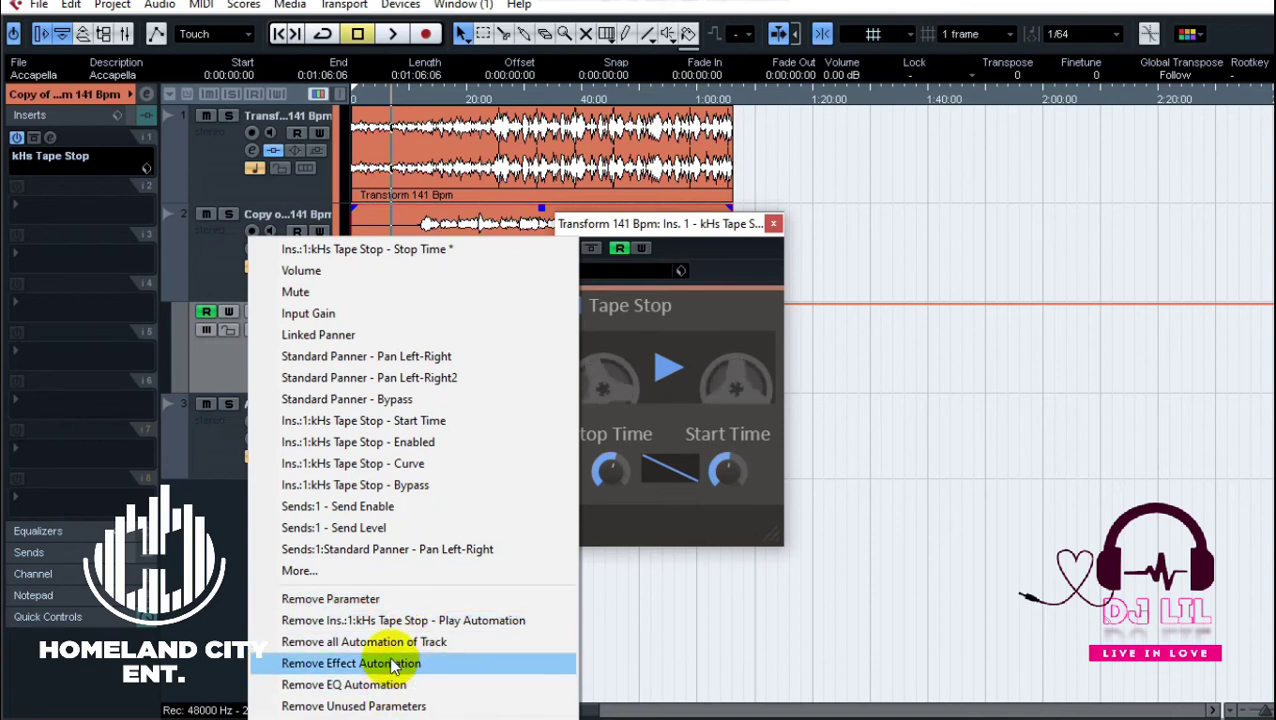
pyautogui.click(447, 643)
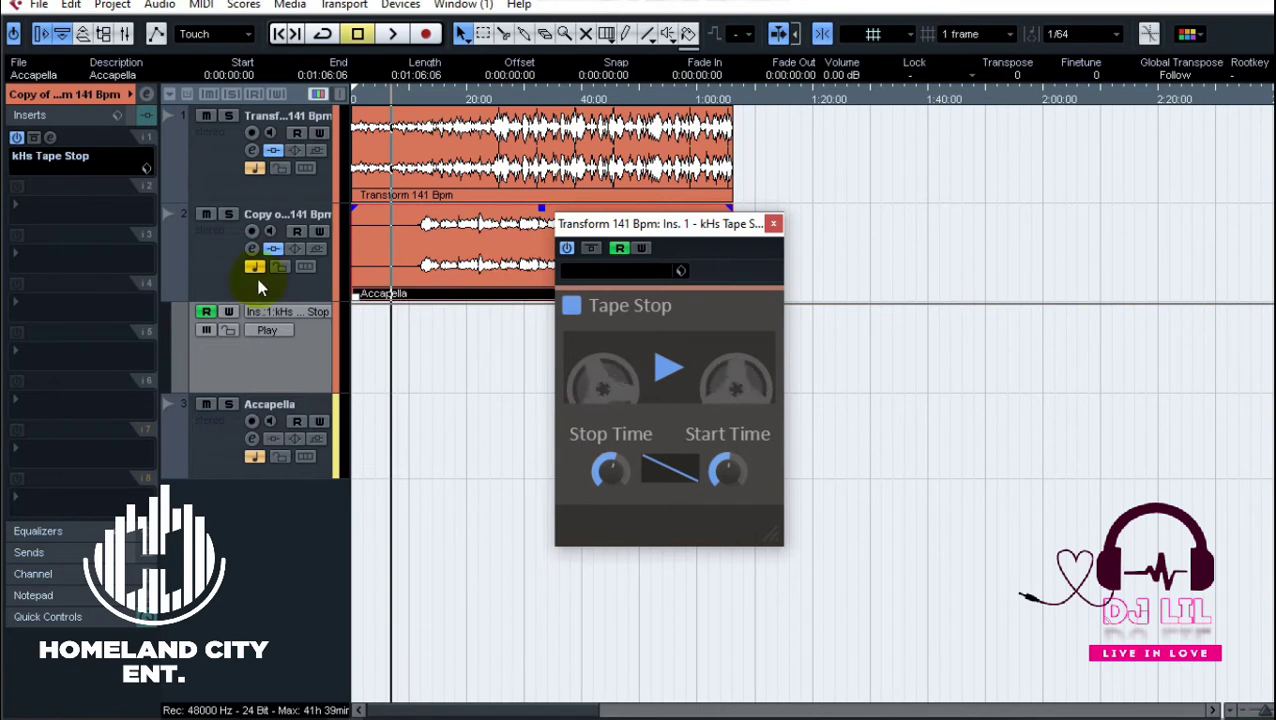
# - Collapse the copy track's Tape Stop automation lane and select the copy track
pyautogui.click(287, 318)
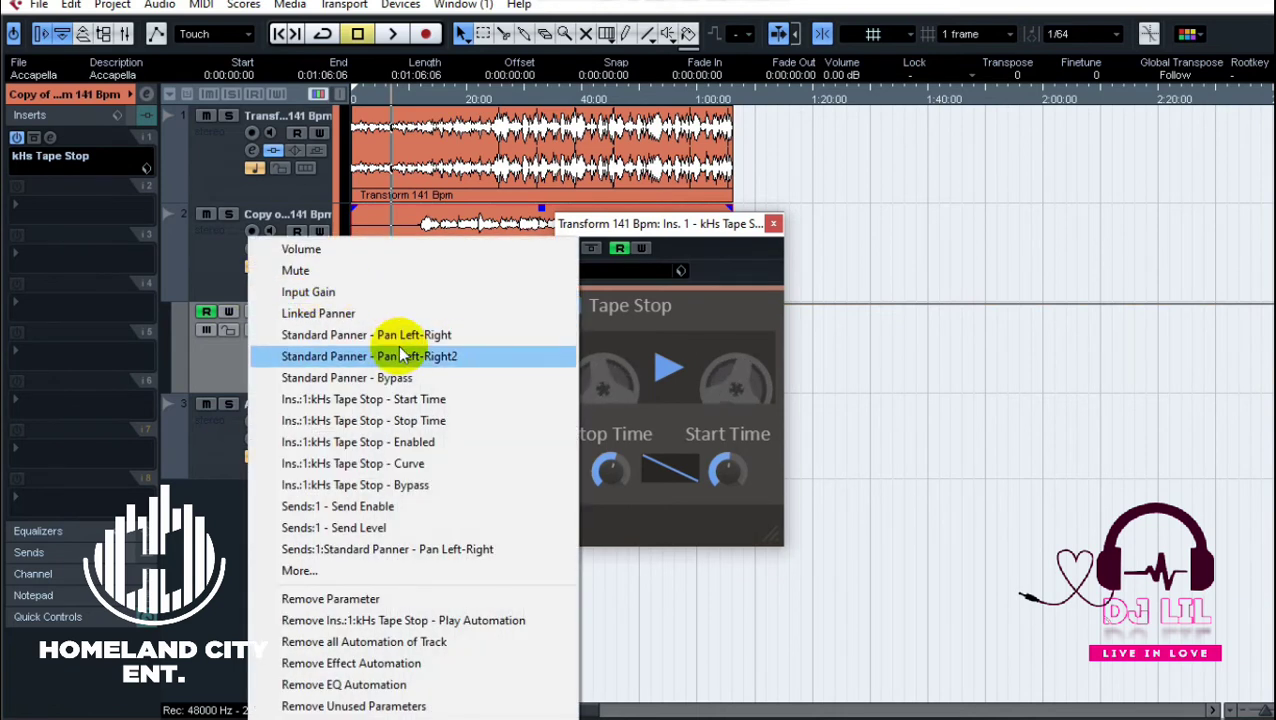
pyautogui.click(227, 386)
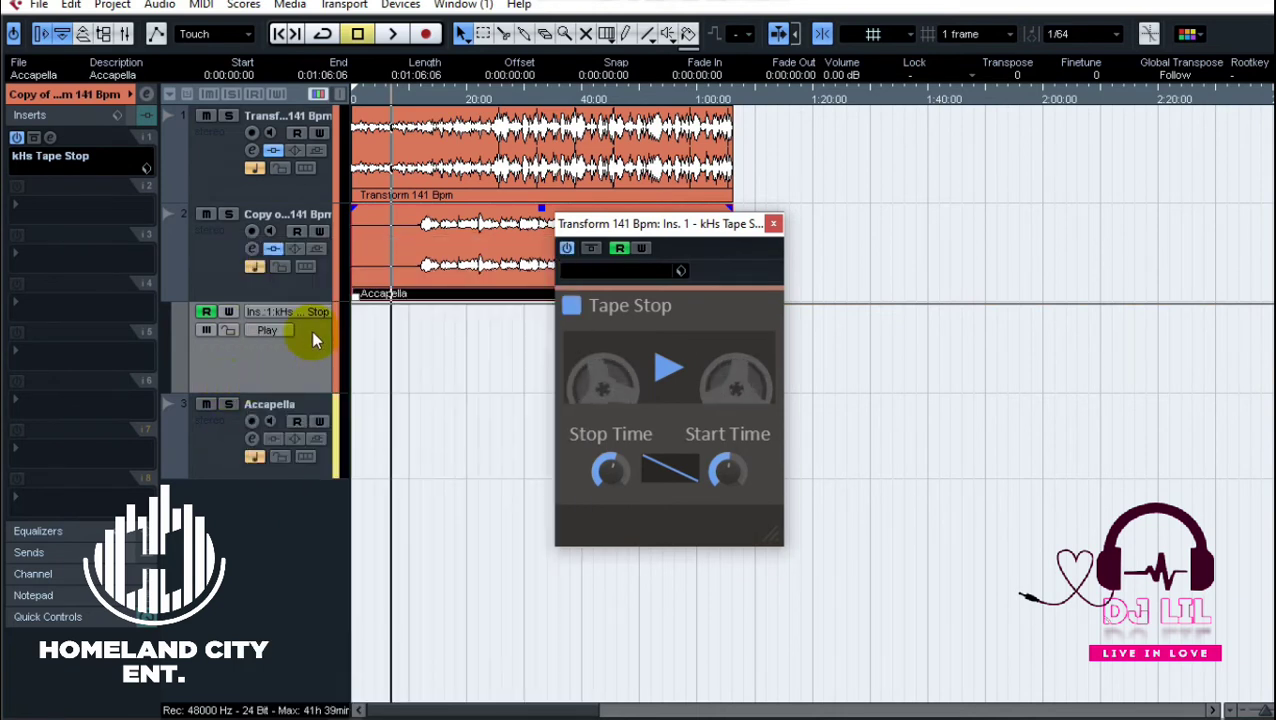
pyautogui.click(171, 292)
pyautogui.click(171, 292)
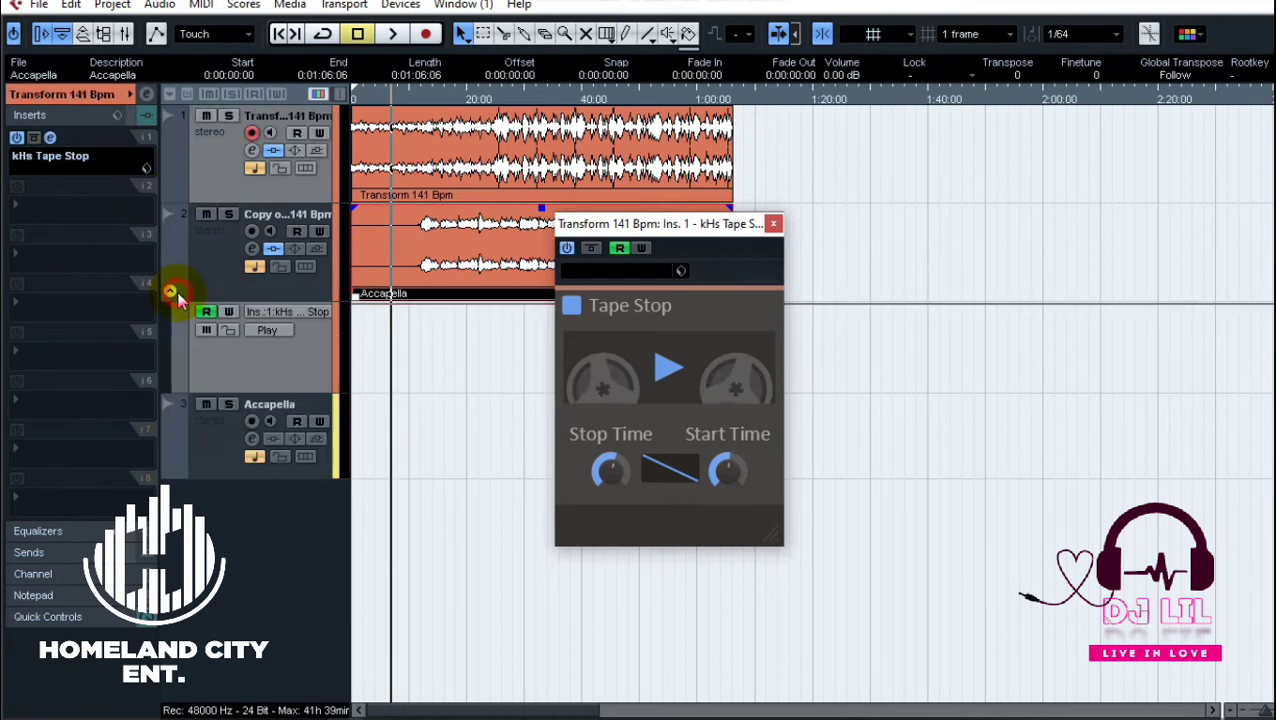
pyautogui.click(171, 291)
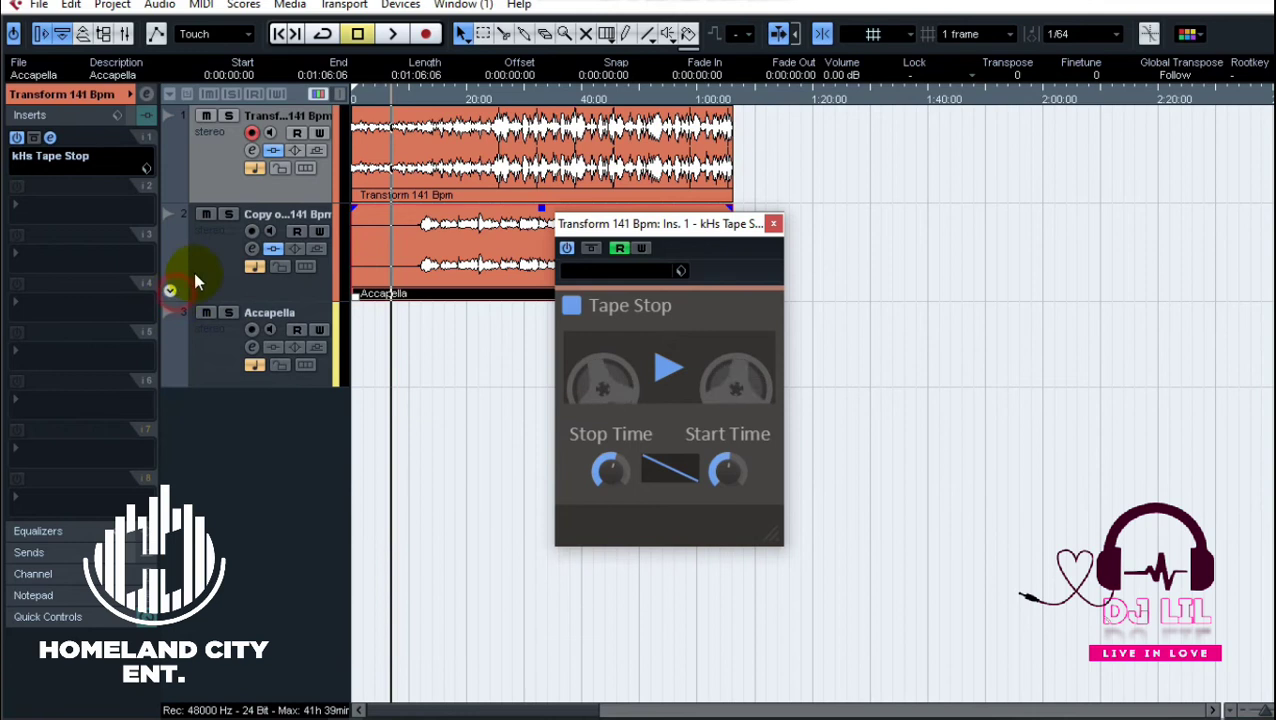
pyautogui.click(203, 270)
# - Open the copy's Tape Stop editor, enable its automation read/write, and start playback
pyautogui.click(48, 138)
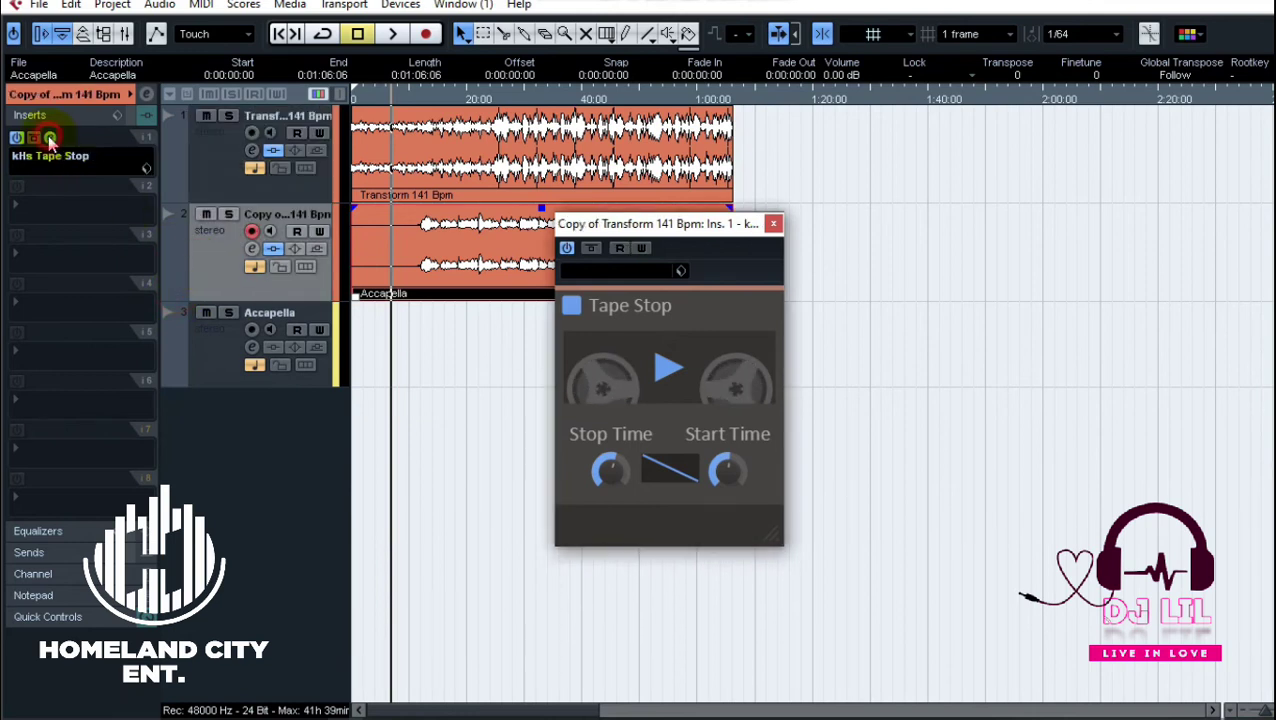
pyautogui.click(419, 96)
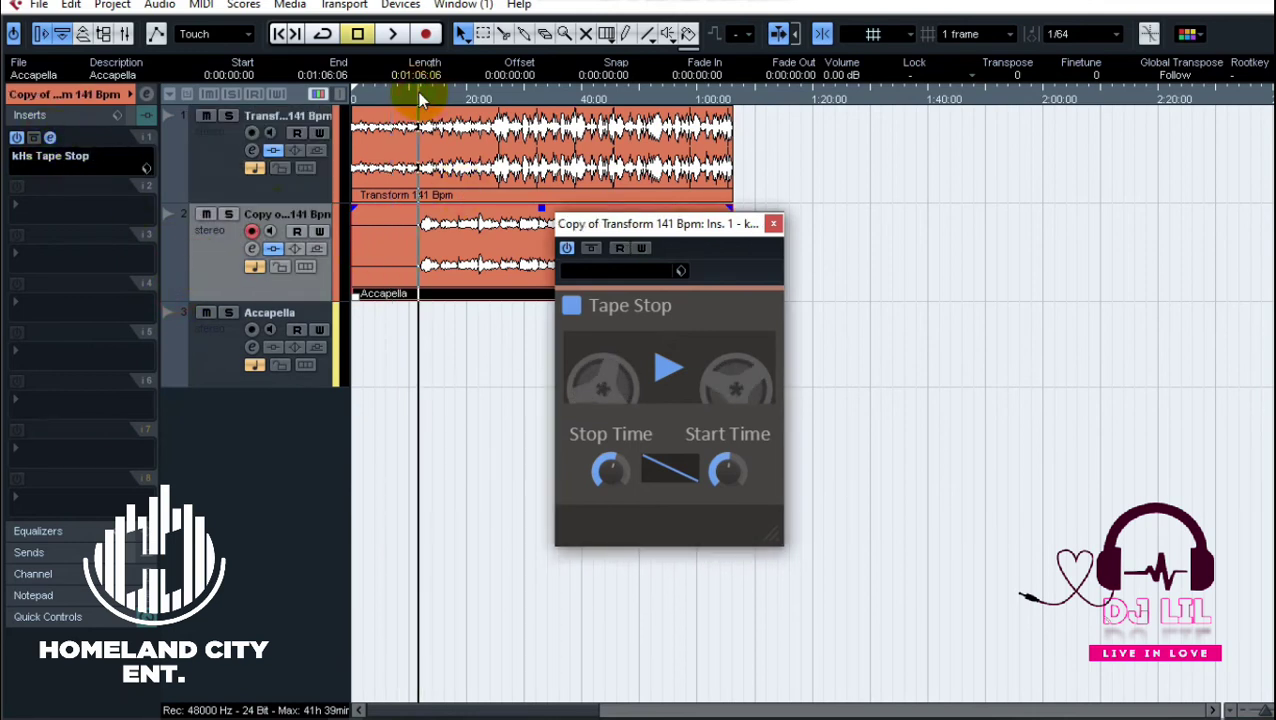
pyautogui.click(641, 247)
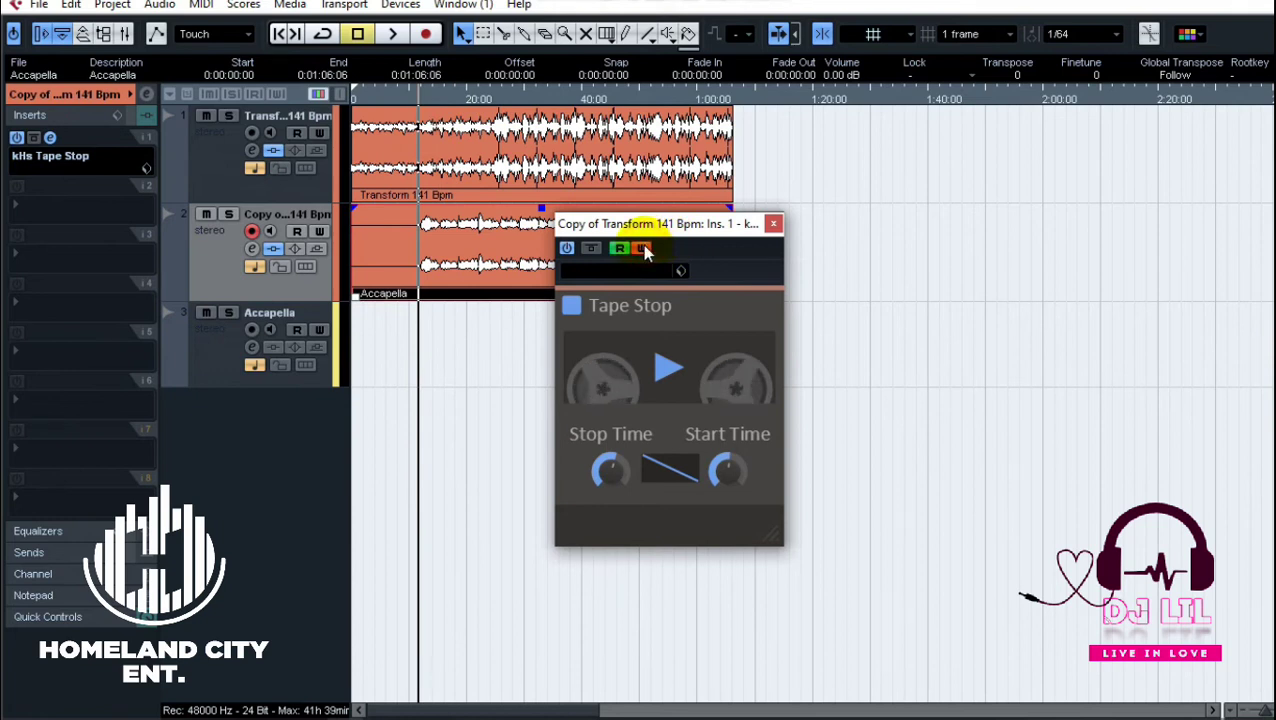
pyautogui.click(411, 95)
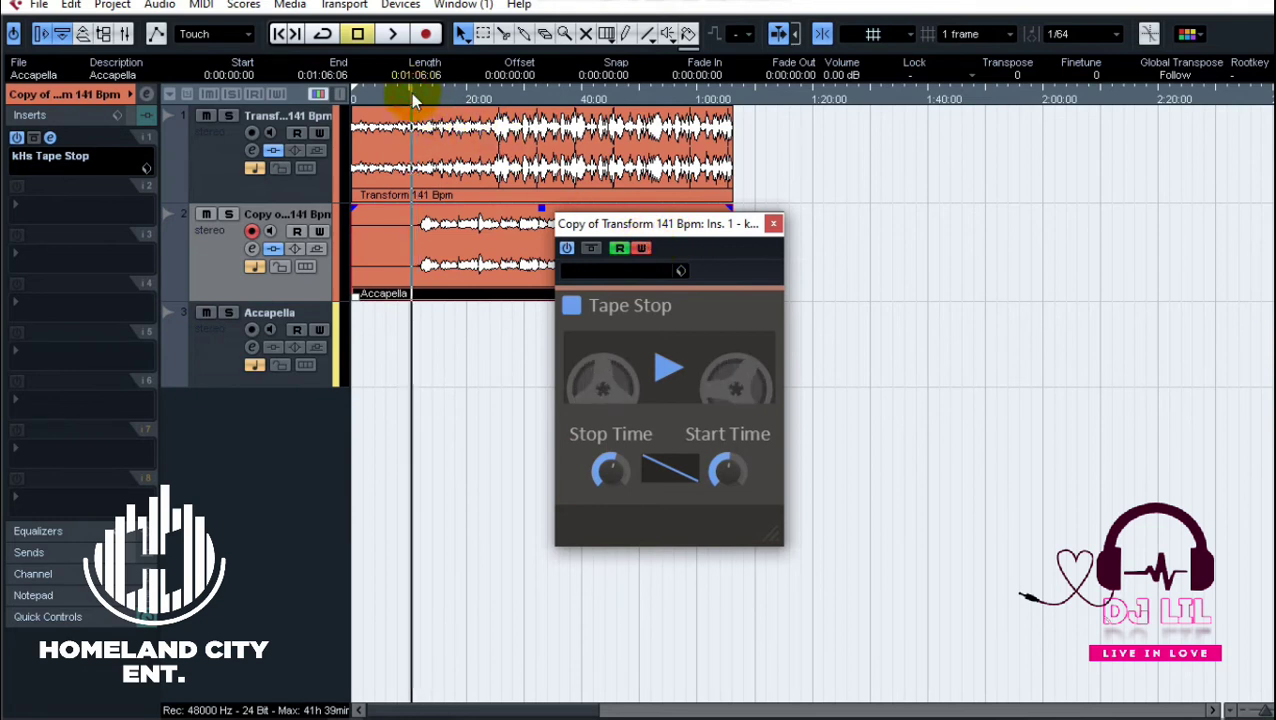
pyautogui.press('space')
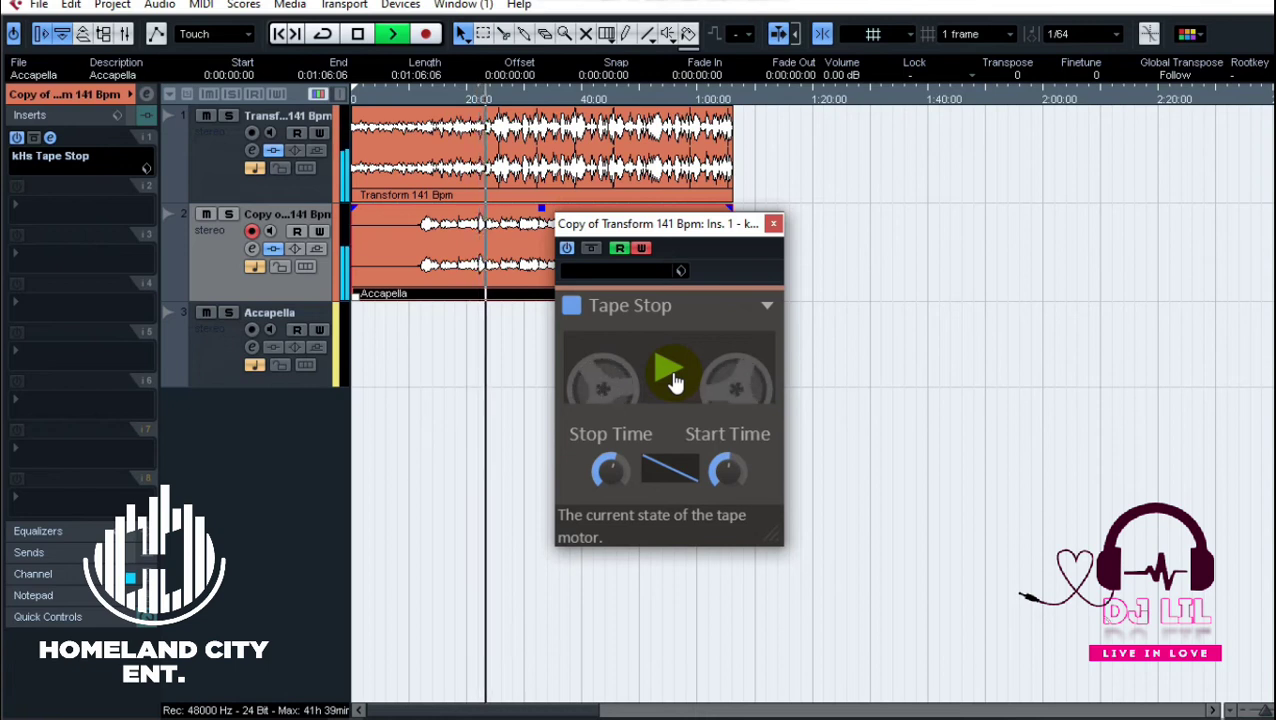
# - Stop and restart the tape on the copy track repeatedly, then select tracks 1 and 2
pyautogui.click(672, 378)
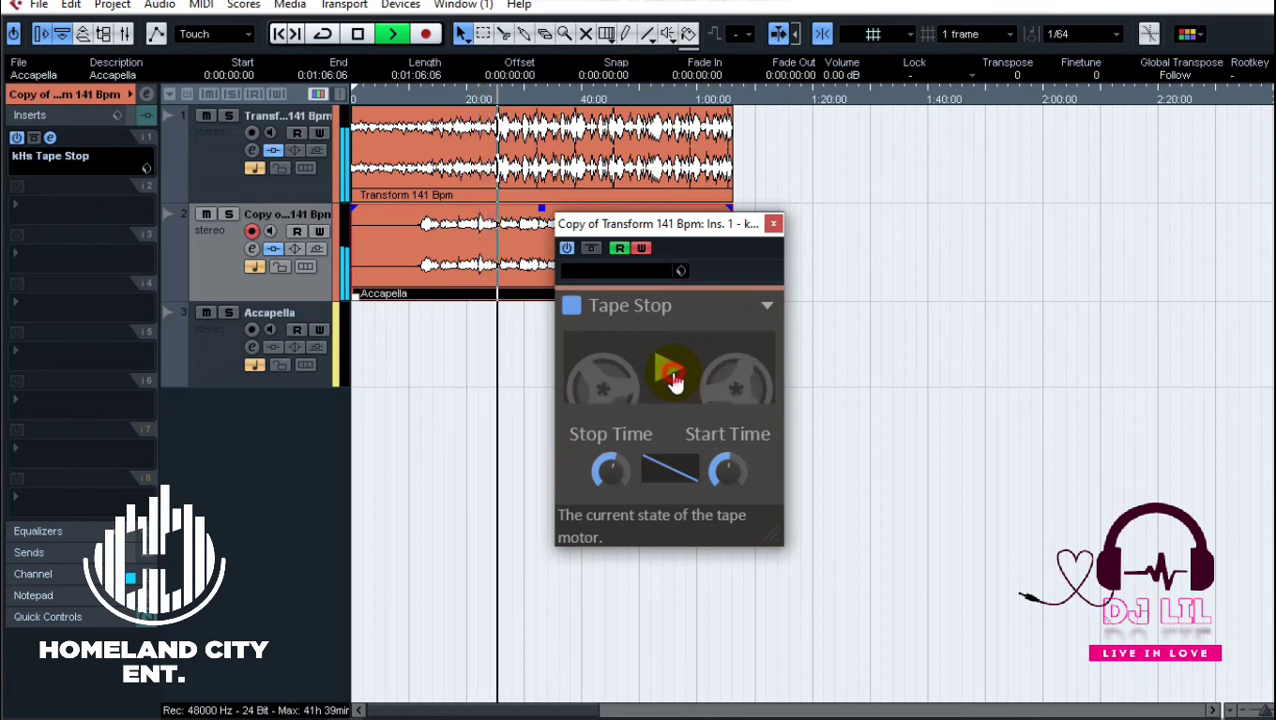
pyautogui.click(672, 378)
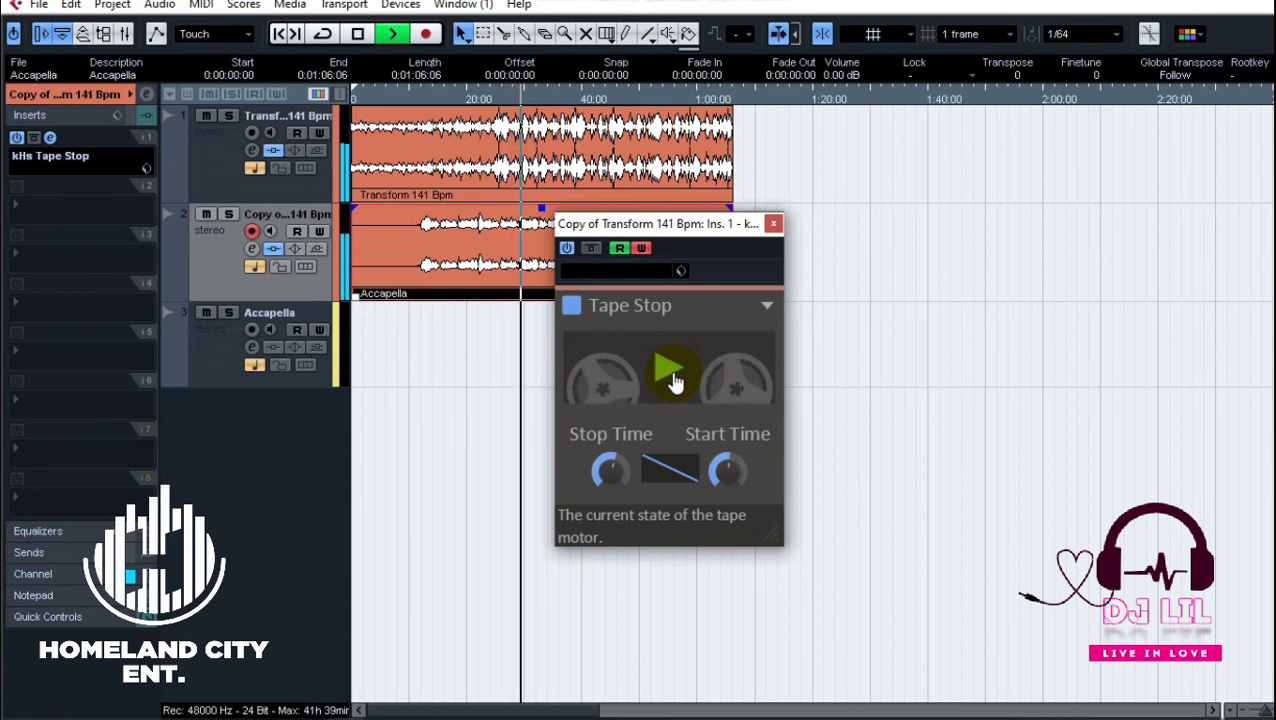
pyautogui.click(672, 378)
pyautogui.click(672, 378)
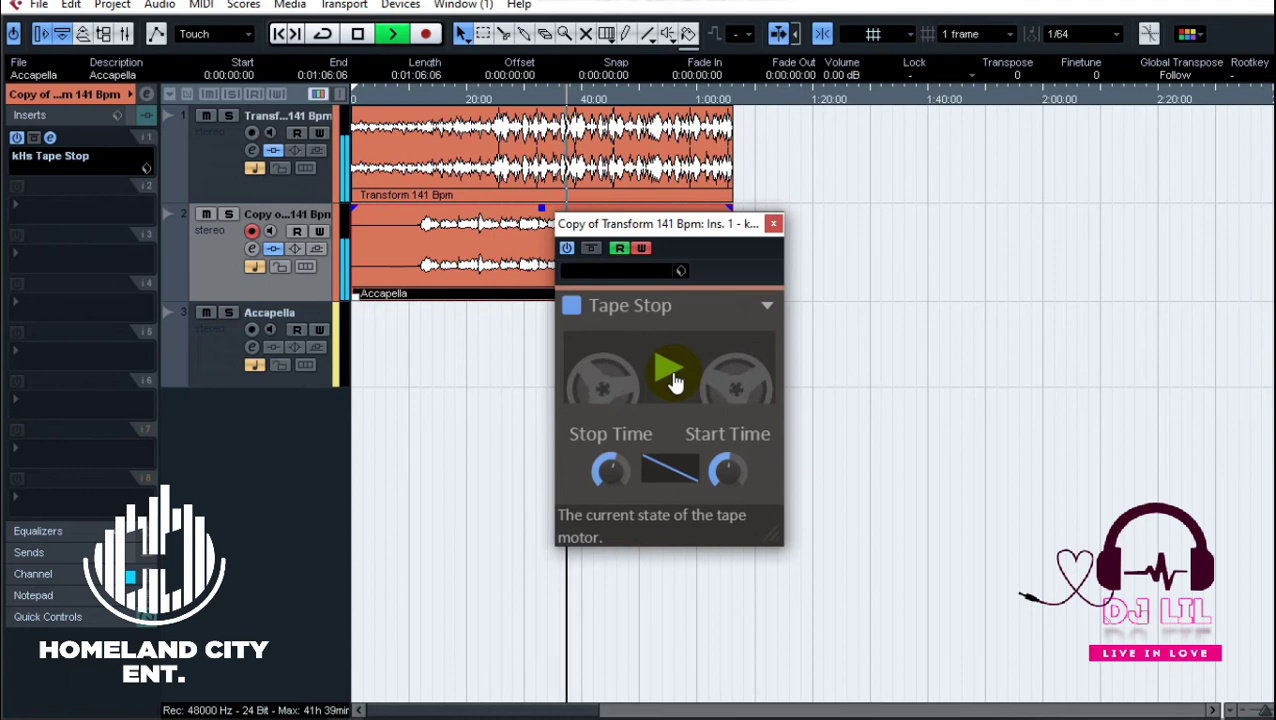
pyautogui.click(672, 376)
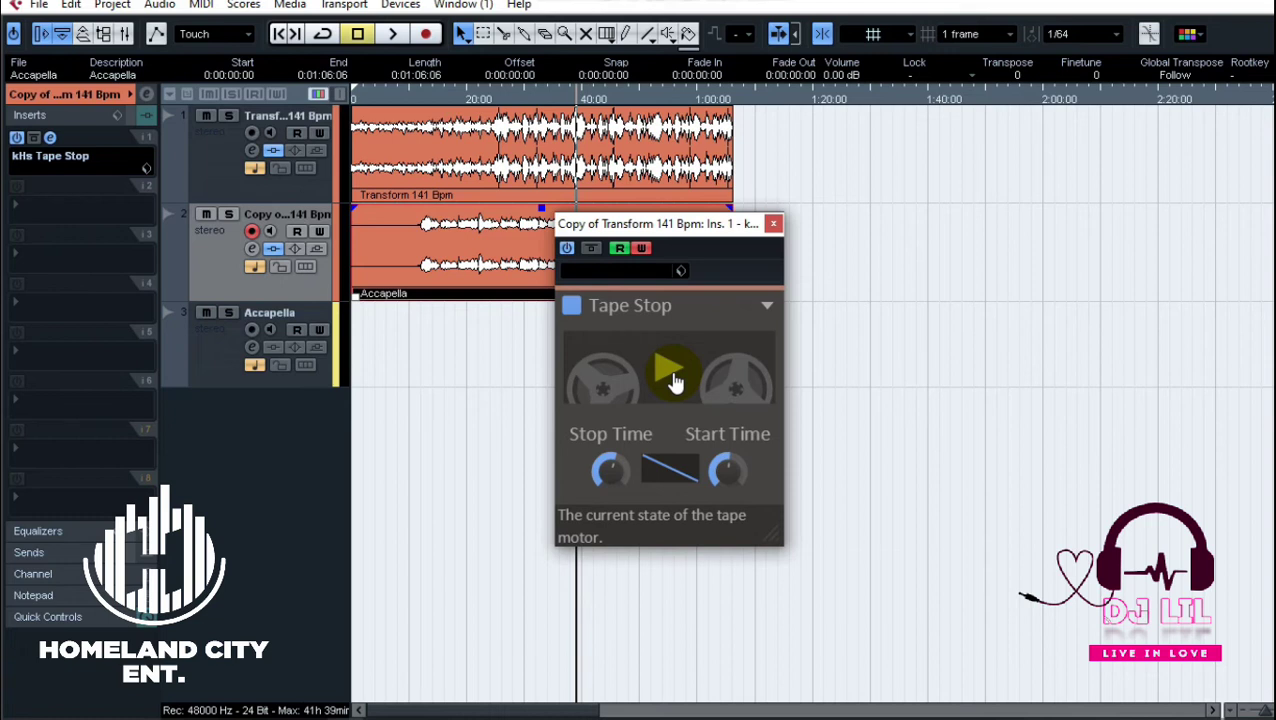
pyautogui.click(205, 190)
pyautogui.click(211, 258)
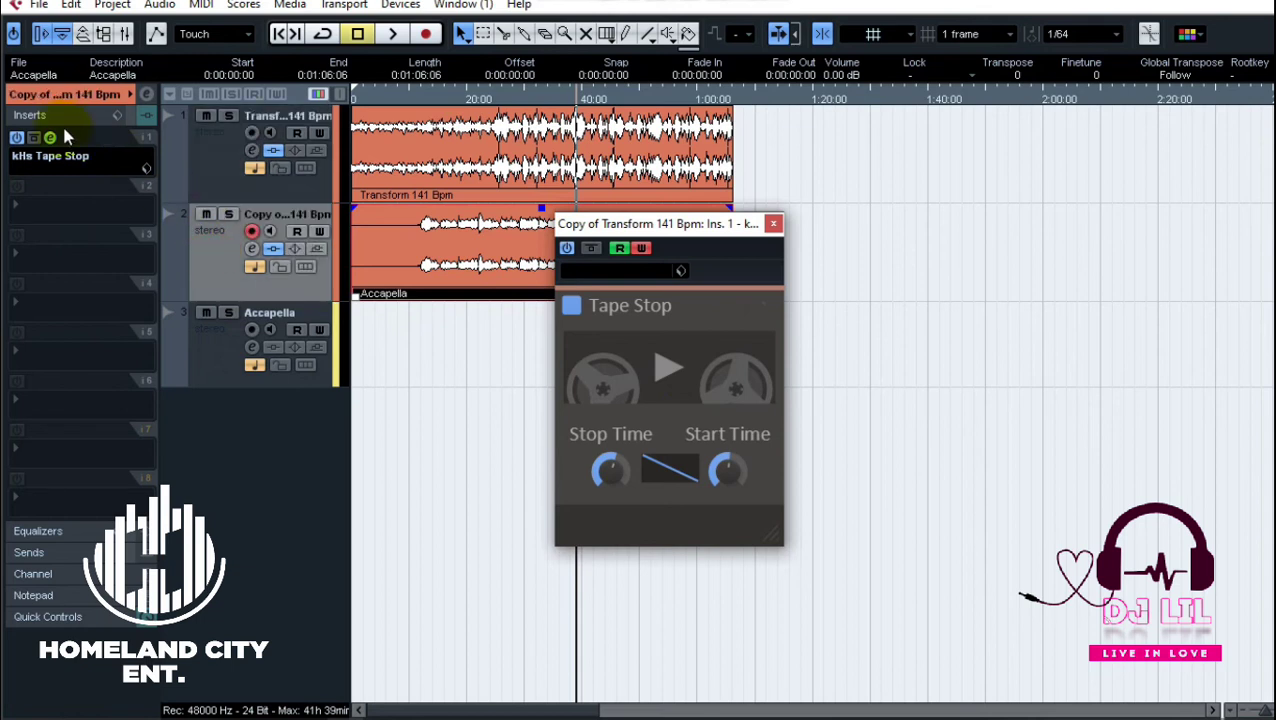
# - Set the Accapella copy's Tape Stop insert to No Effect and discard its changes
pyautogui.click(57, 160)
pyautogui.click(141, 96)
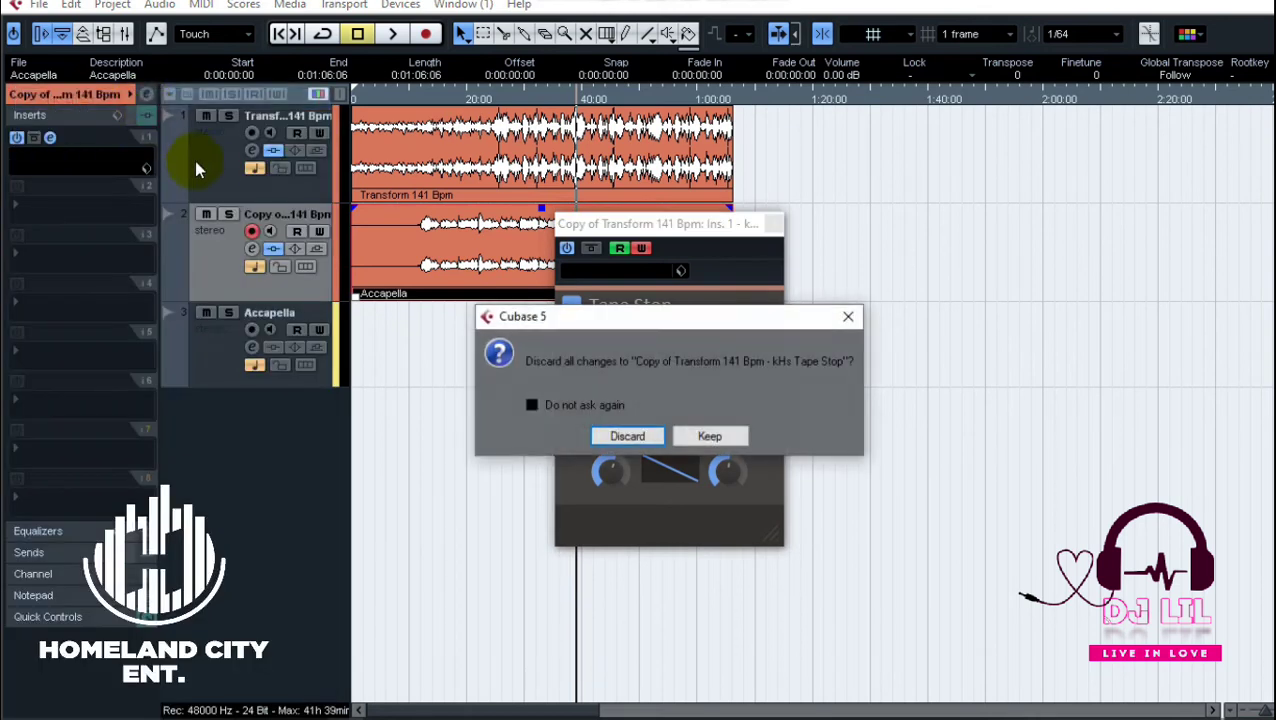
pyautogui.click(625, 437)
# - Remove Tape Stop from the Transform 141 Bpm track, discarding changes, and hide its volume automation lane
pyautogui.click(229, 192)
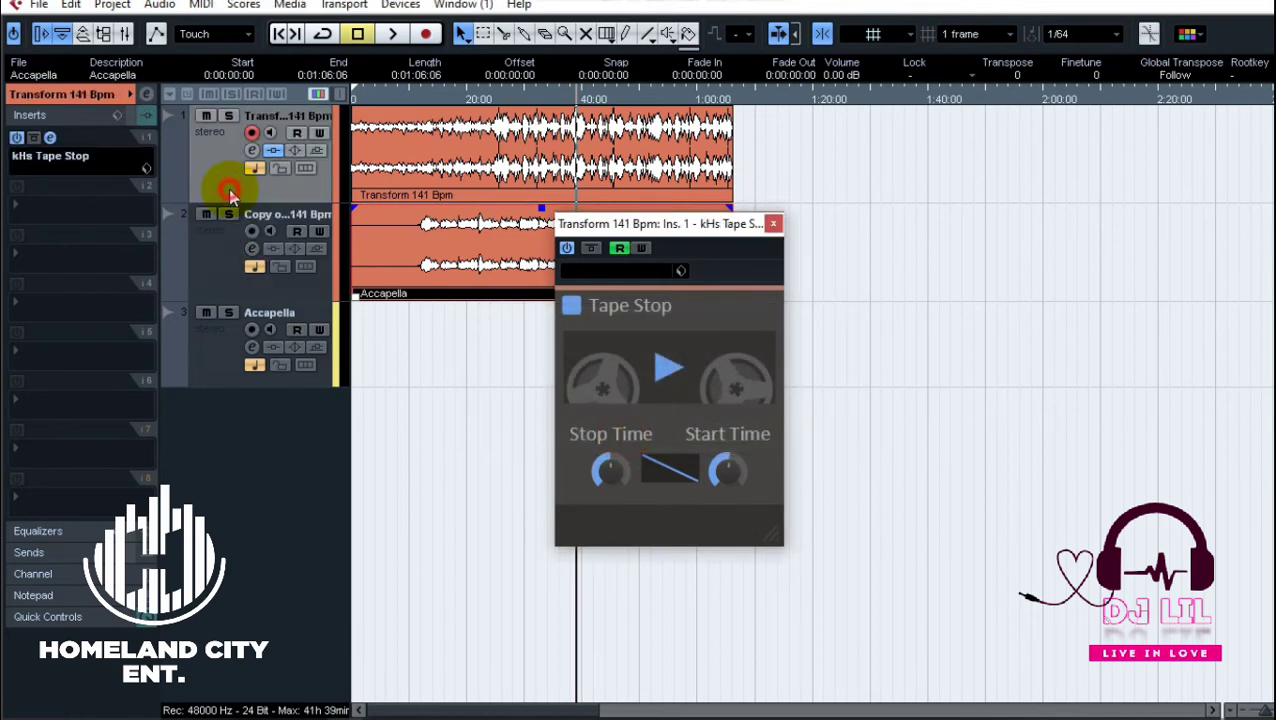
pyautogui.click(80, 157)
pyautogui.click(179, 91)
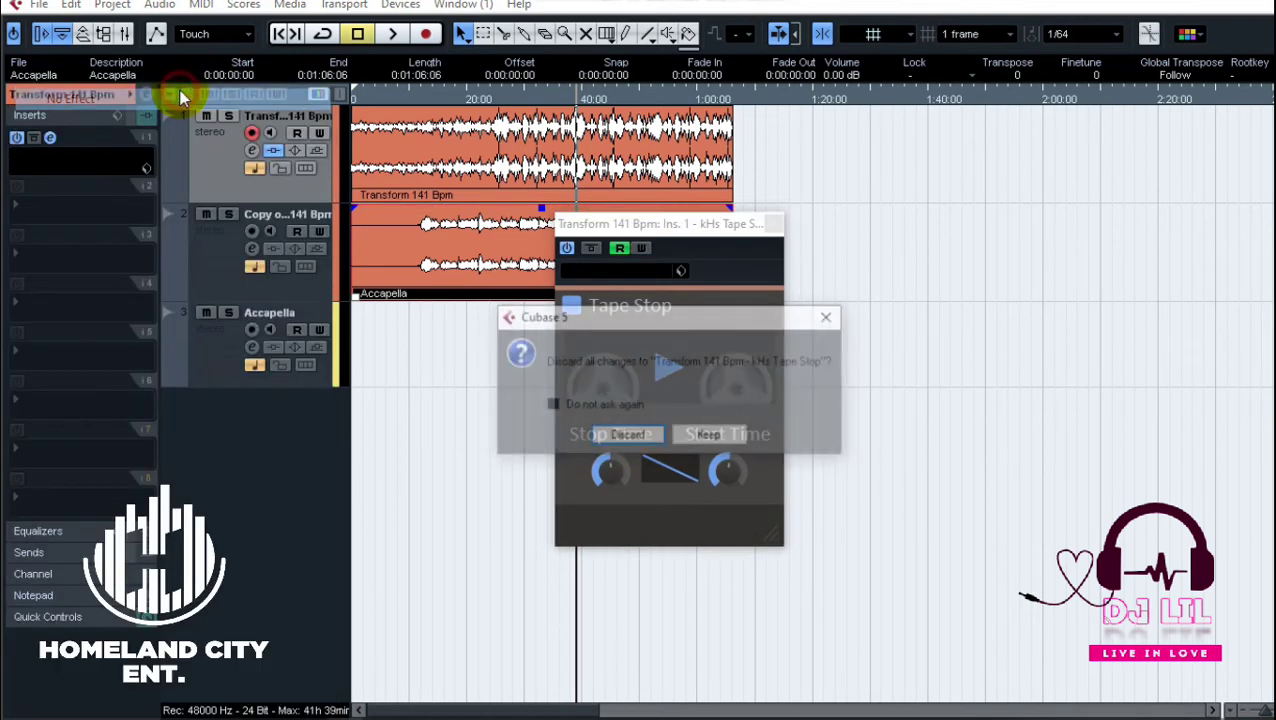
pyautogui.click(592, 440)
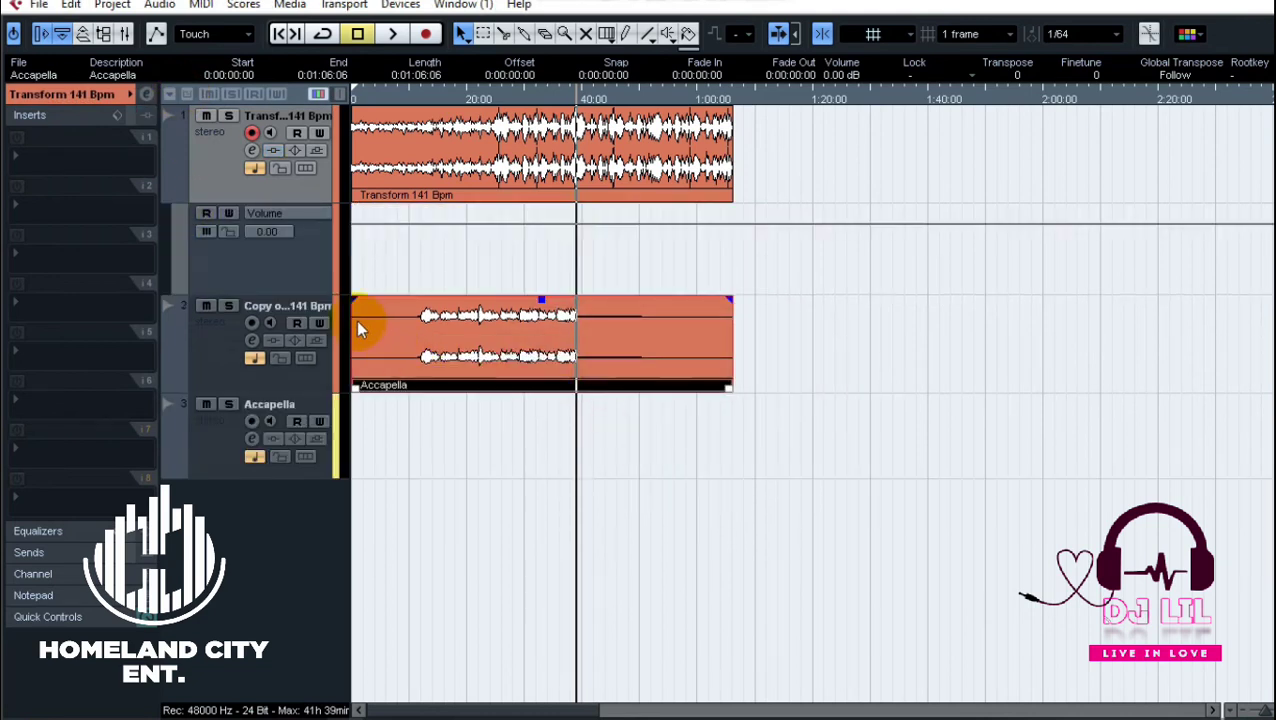
pyautogui.click(171, 193)
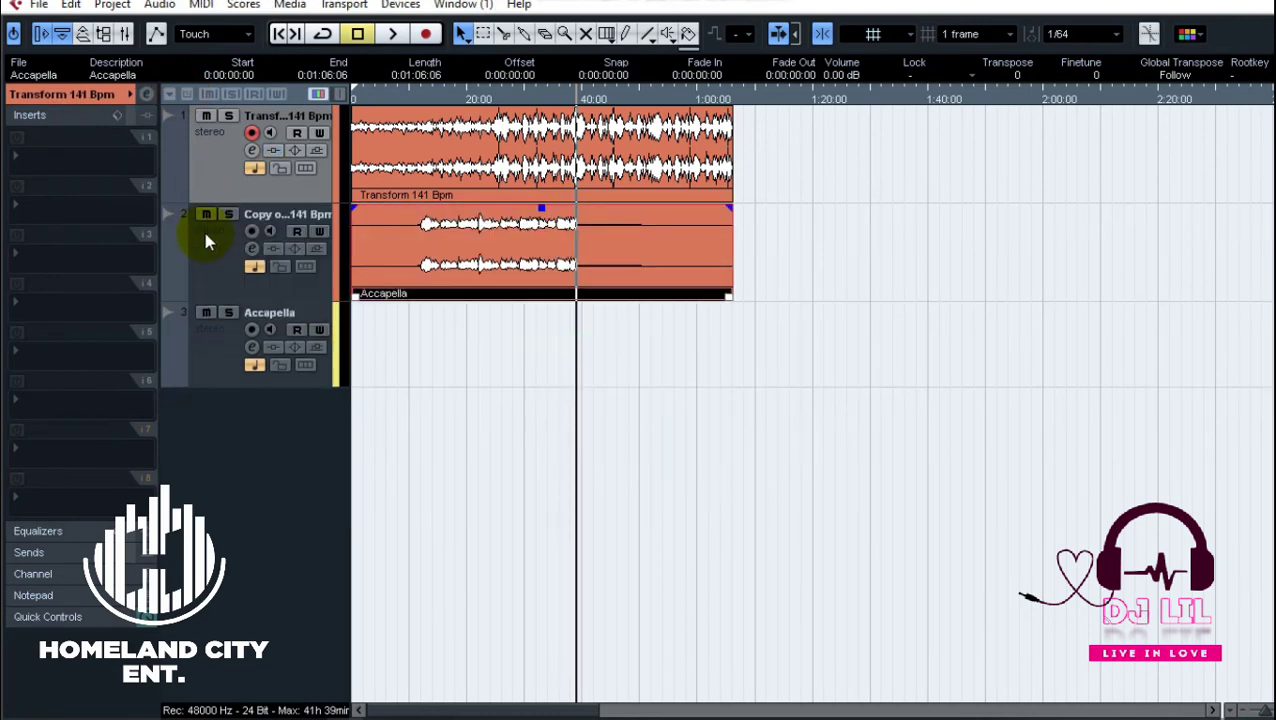
# - Add a stereo group channel track named 'BUs Entire Mix'
pyautogui.rightClick(267, 438)
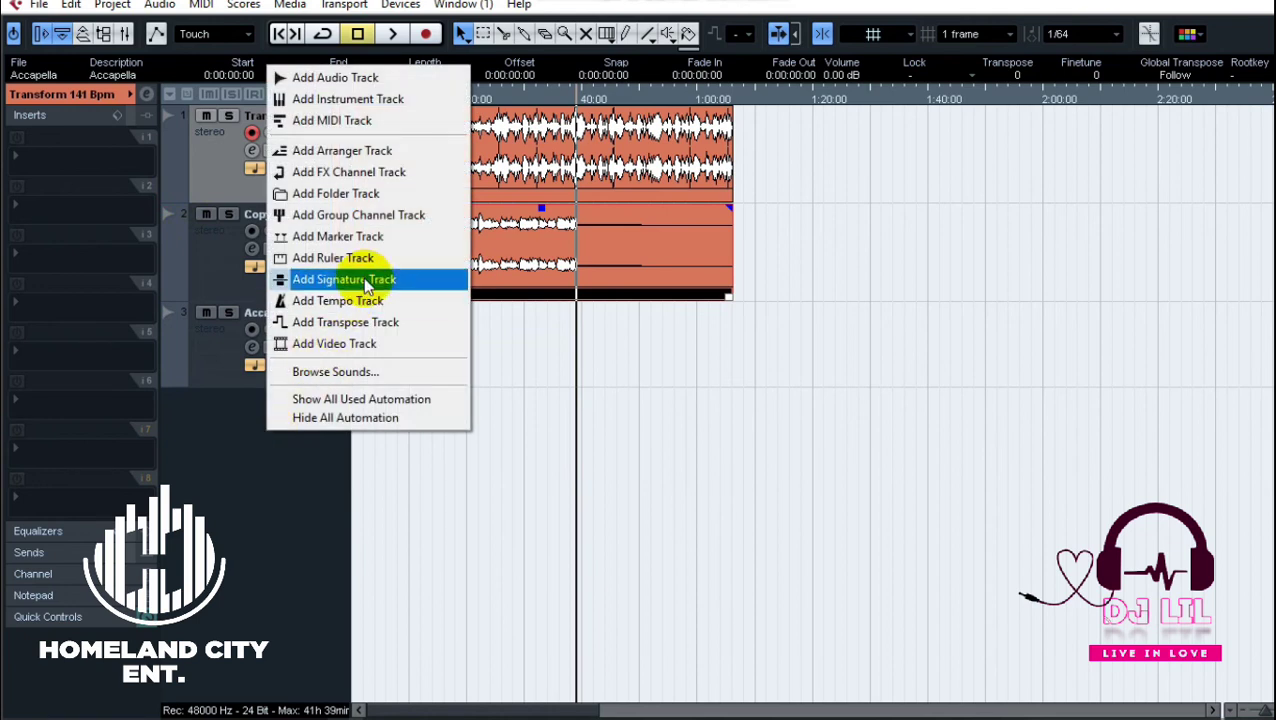
pyautogui.click(410, 215)
pyautogui.click(958, 313)
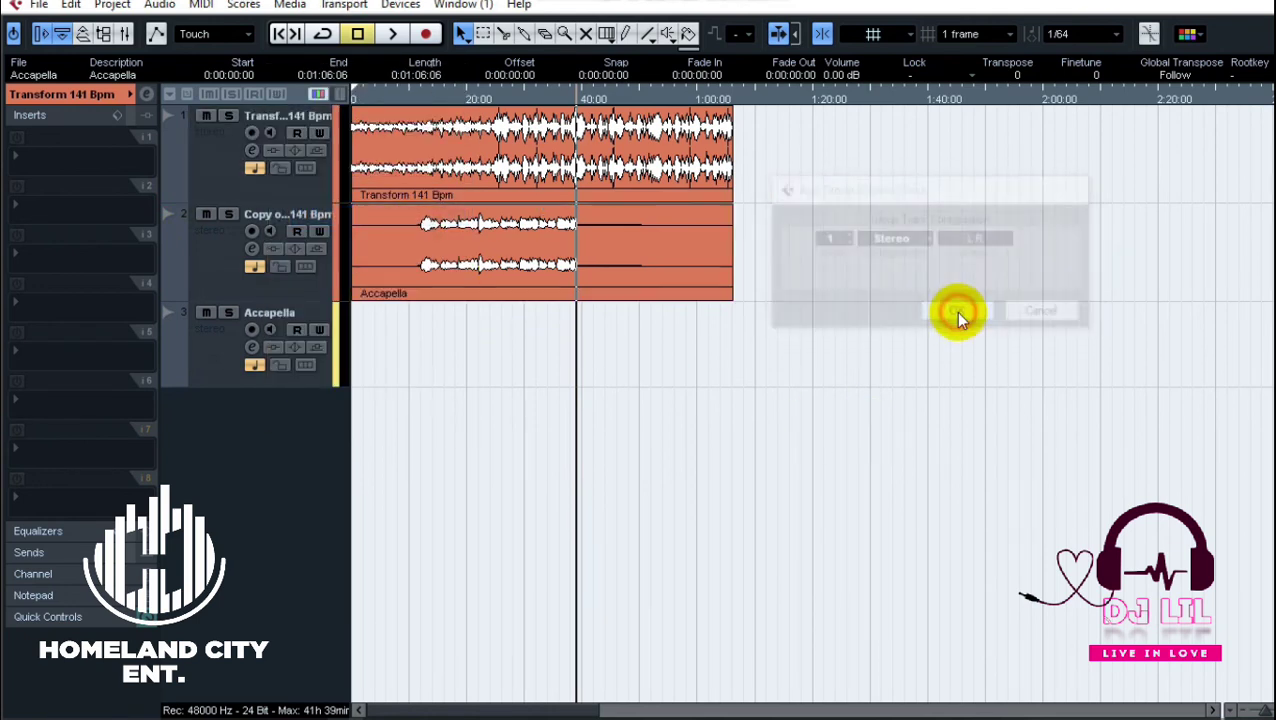
pyautogui.doubleClick(280, 419)
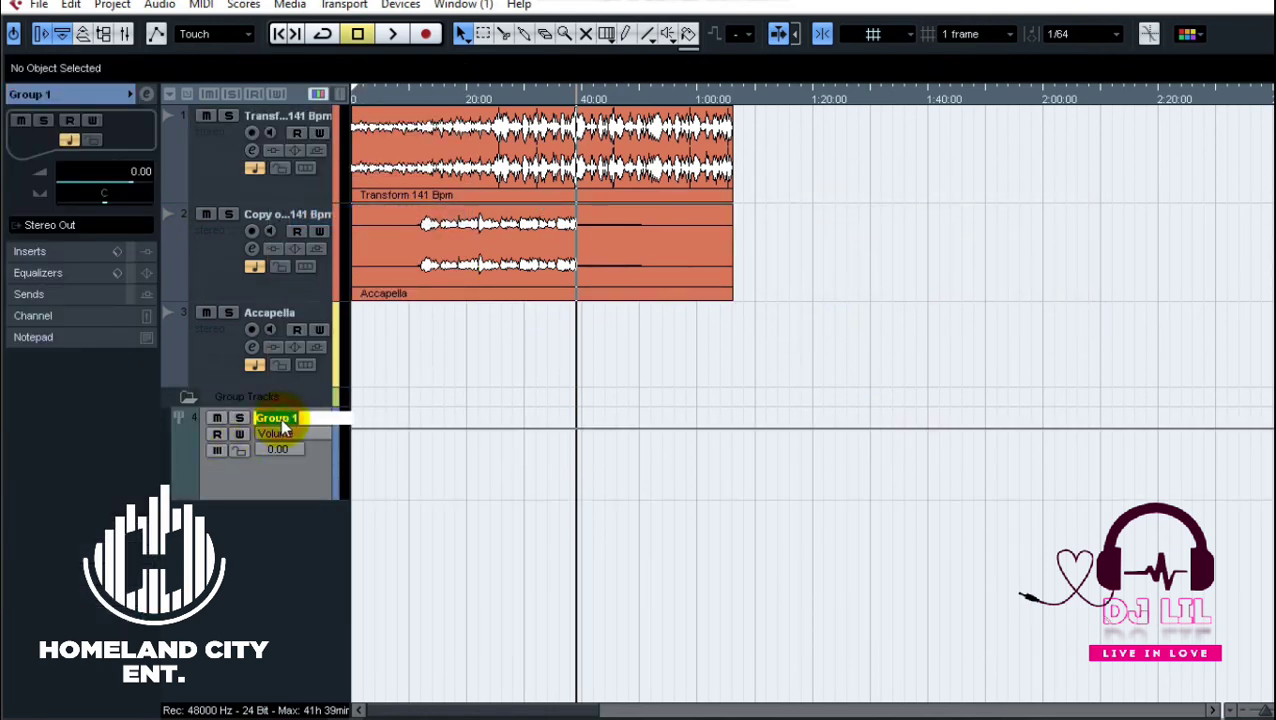
pyautogui.write('BUs Entire Mix')
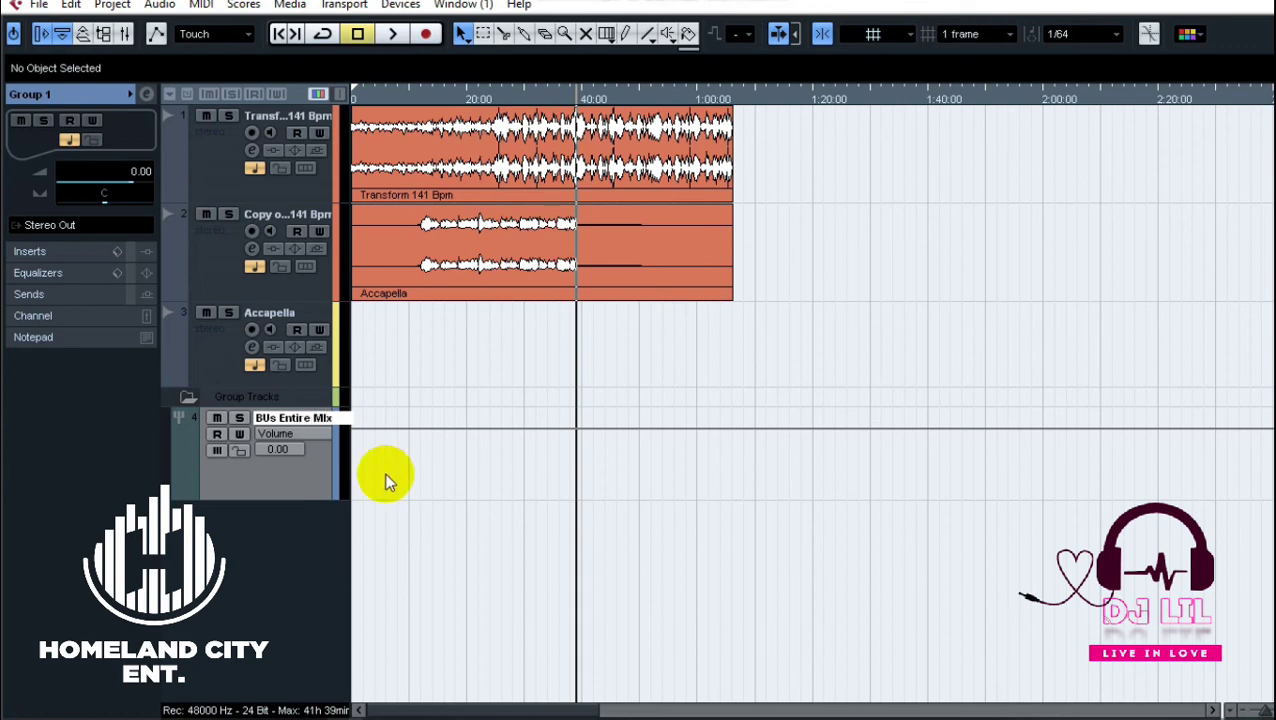
pyautogui.click(280, 478)
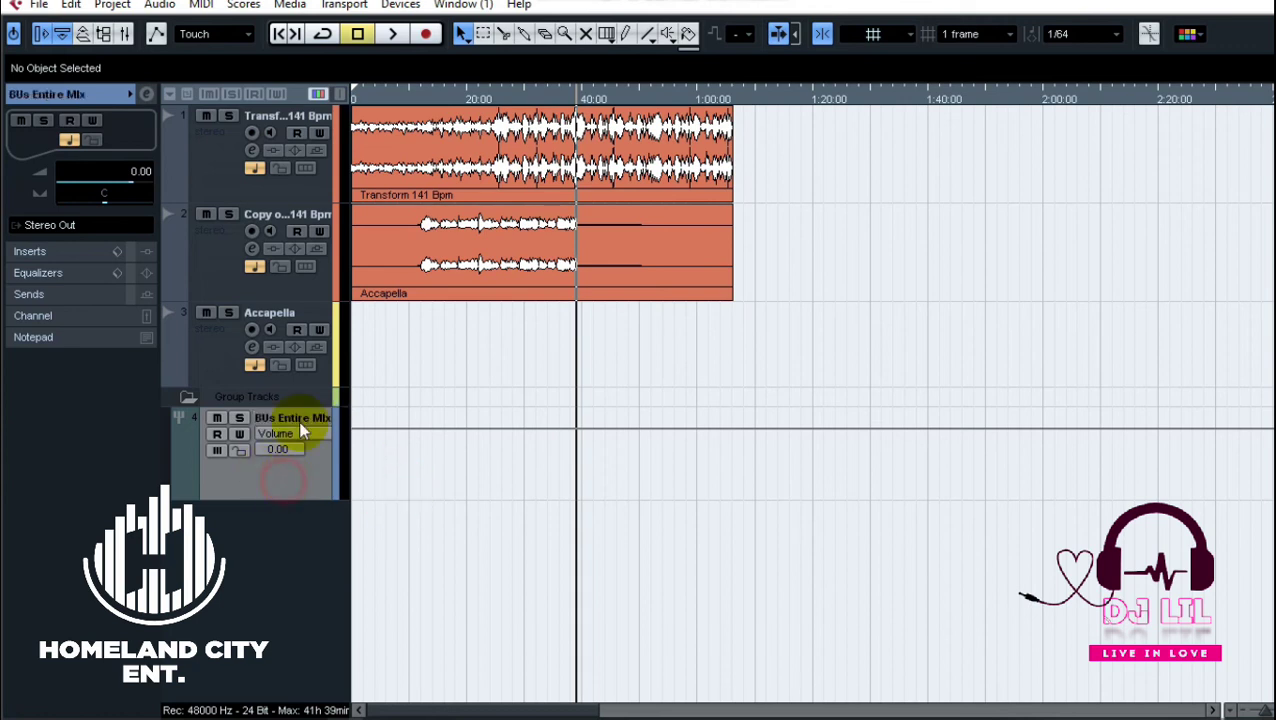
# - Route the Transform 141 Bpm track and its copy's outputs to Groups - BUs Entire Mix
pyautogui.click(228, 188)
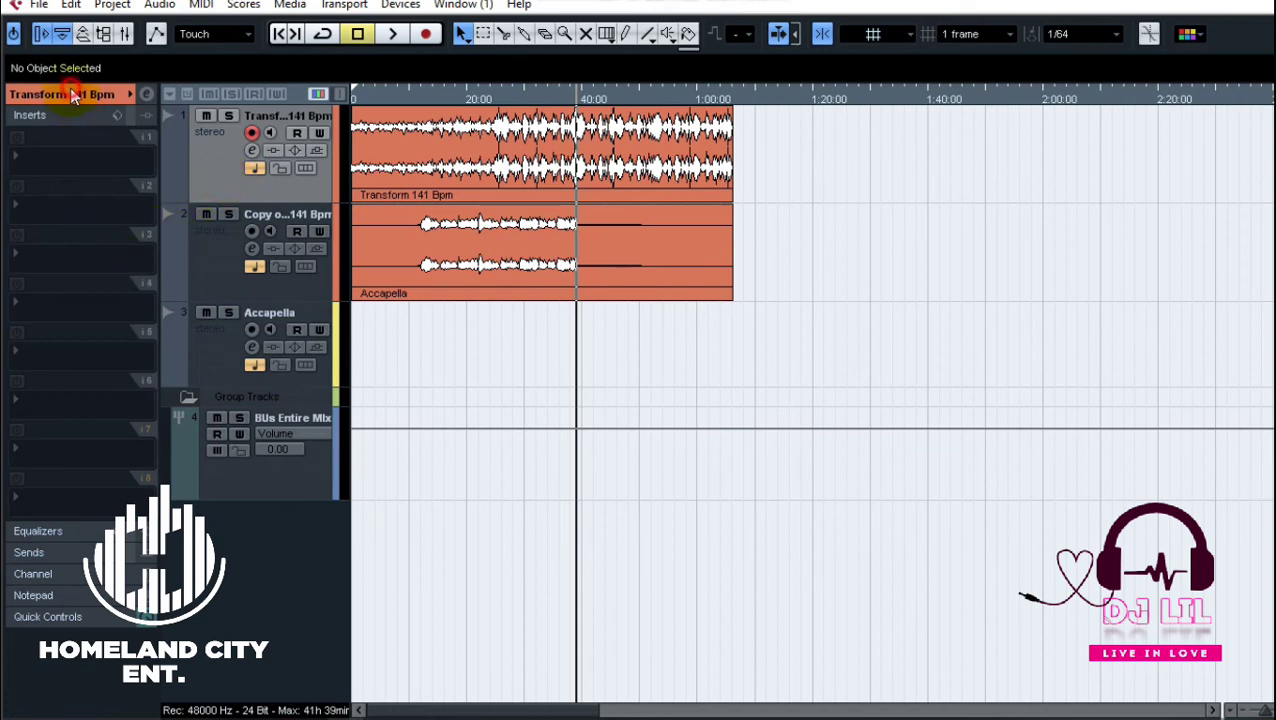
pyautogui.click(73, 96)
pyautogui.click(82, 261)
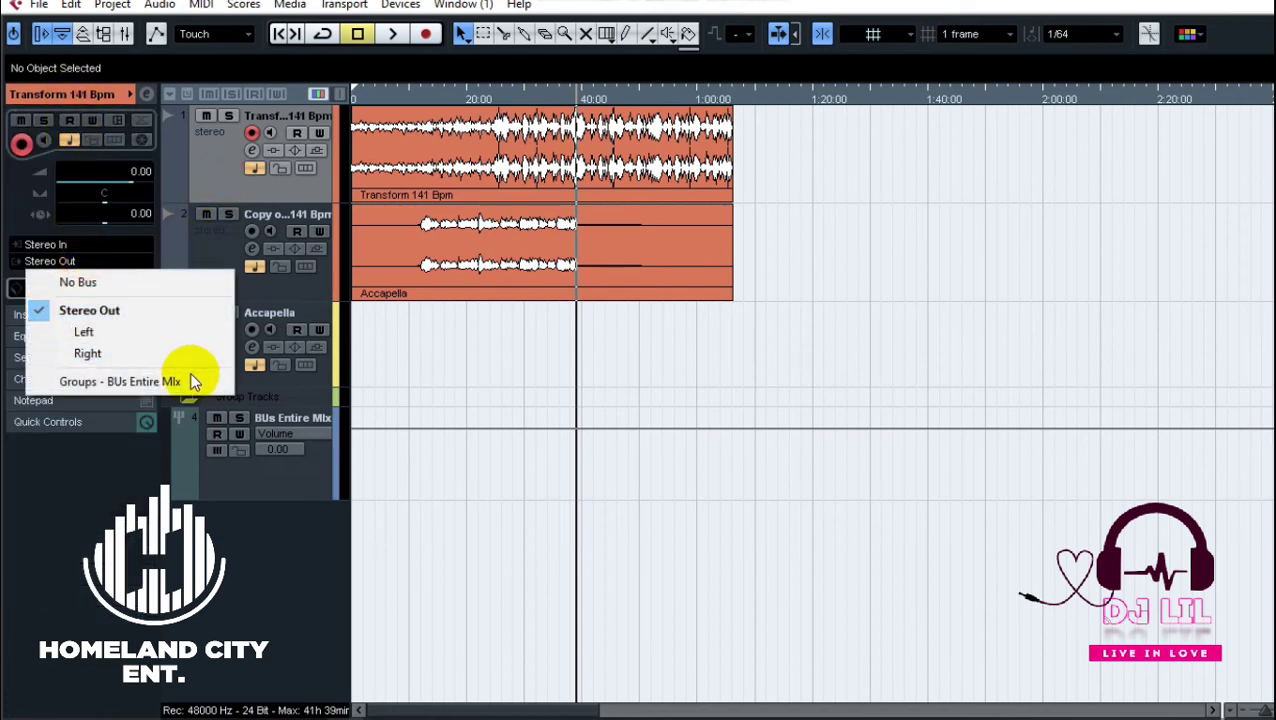
pyautogui.click(193, 374)
pyautogui.click(202, 266)
pyautogui.click(150, 260)
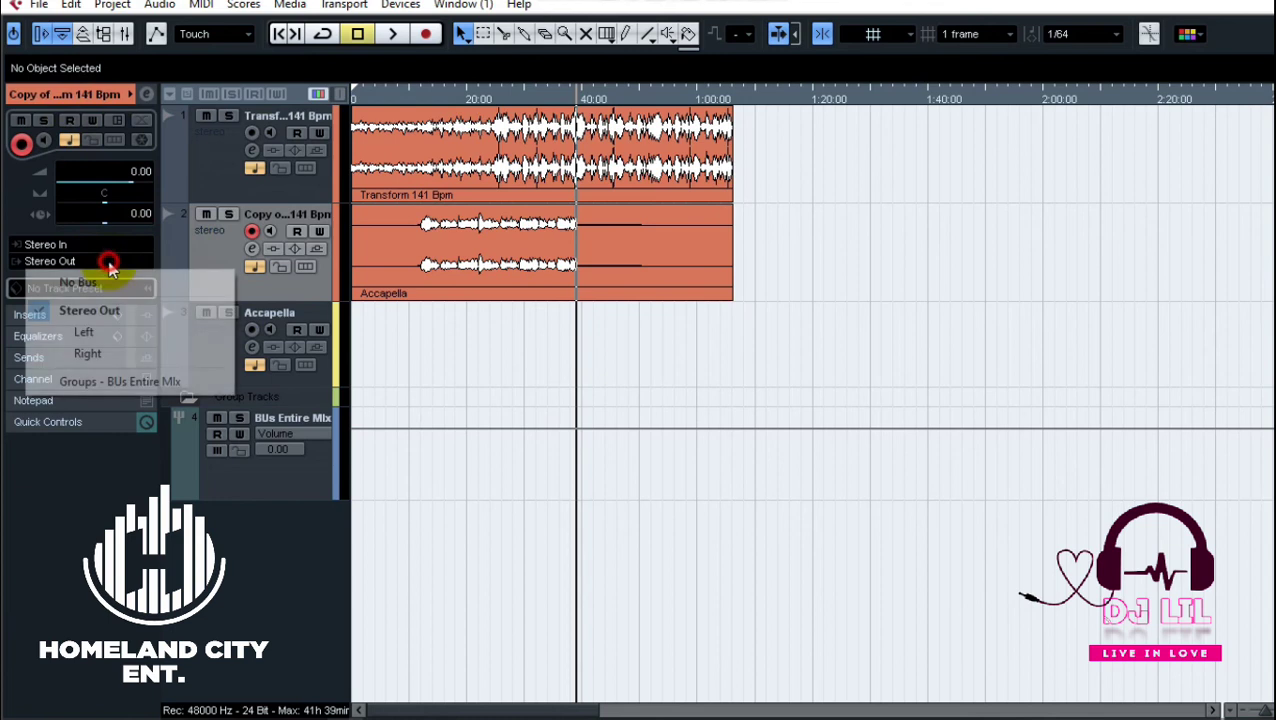
pyautogui.click(183, 385)
pyautogui.click(279, 457)
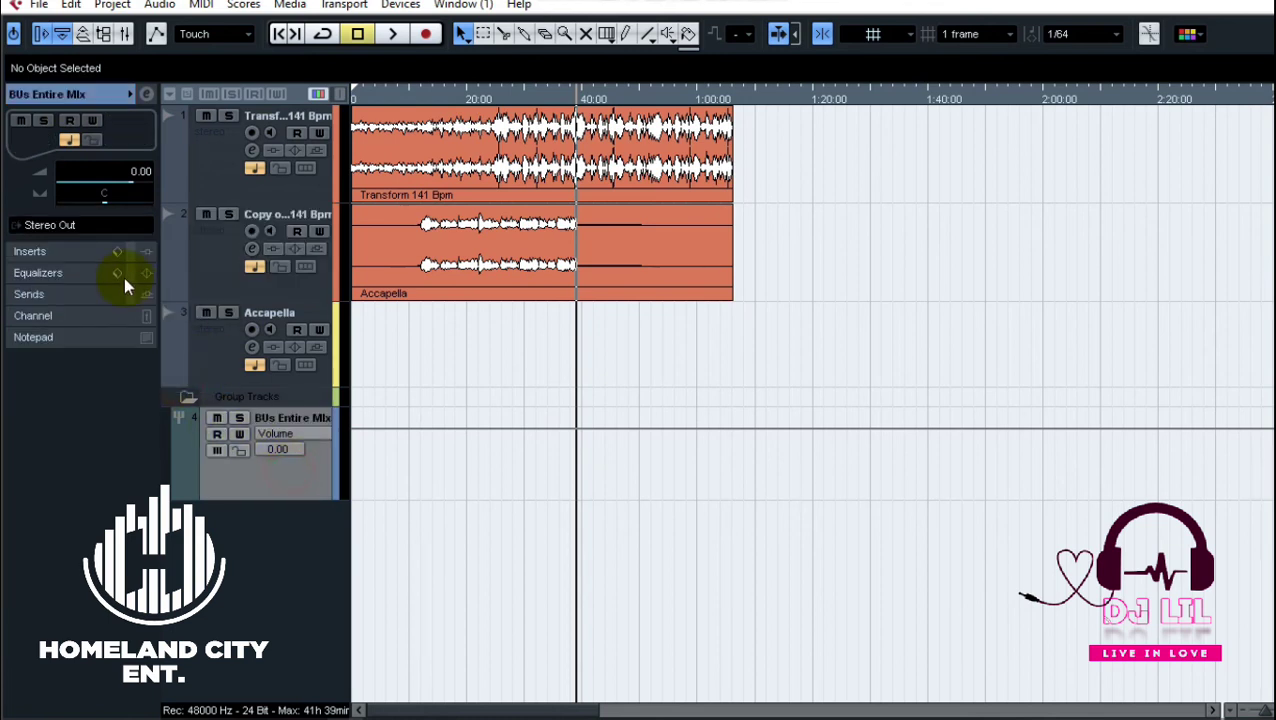
pyautogui.click(83, 251)
# - Load kiloHearts kHs Tape Stop on the group, enable automation read/write, and return playback near the start
pyautogui.click(63, 178)
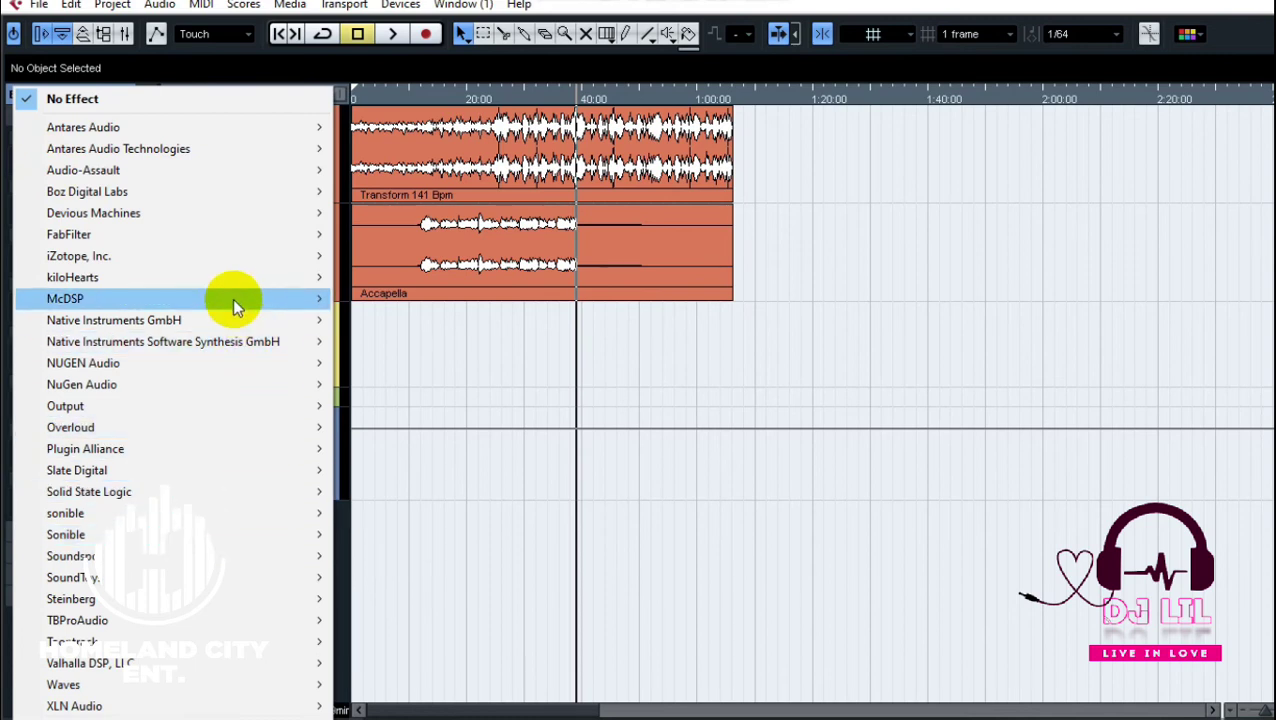
pyautogui.moveTo(238, 280)
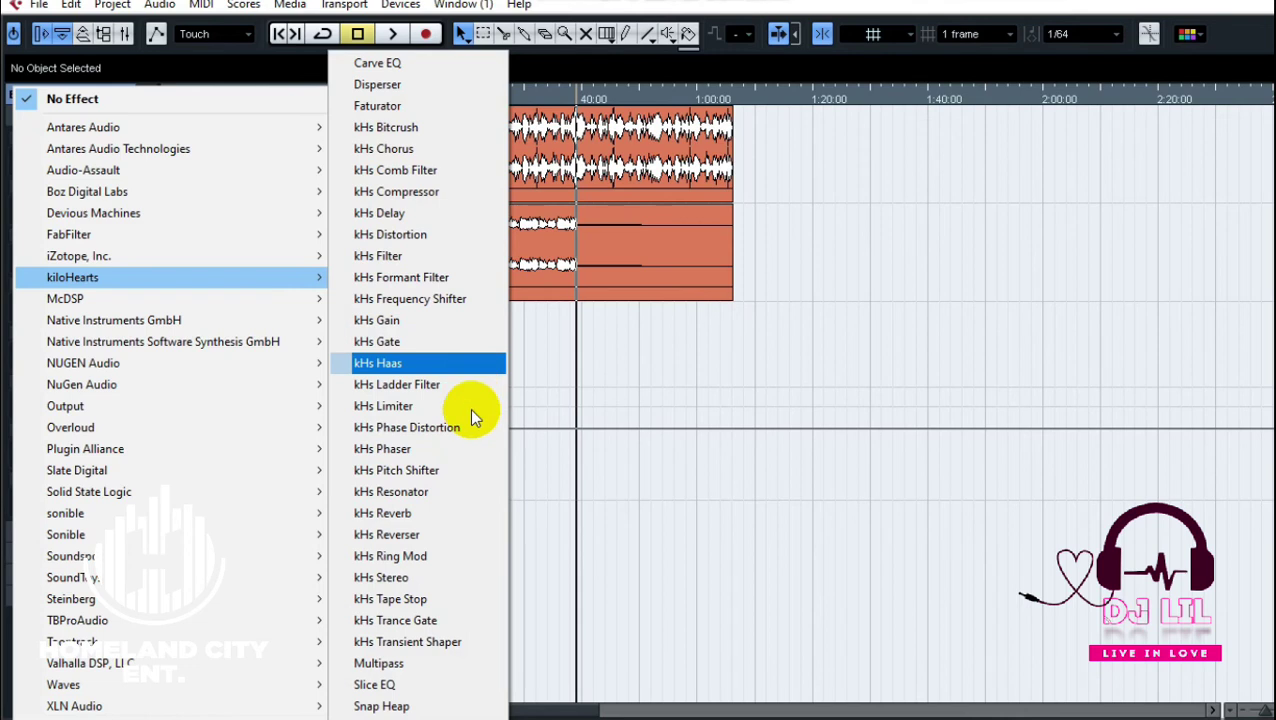
pyautogui.click(469, 605)
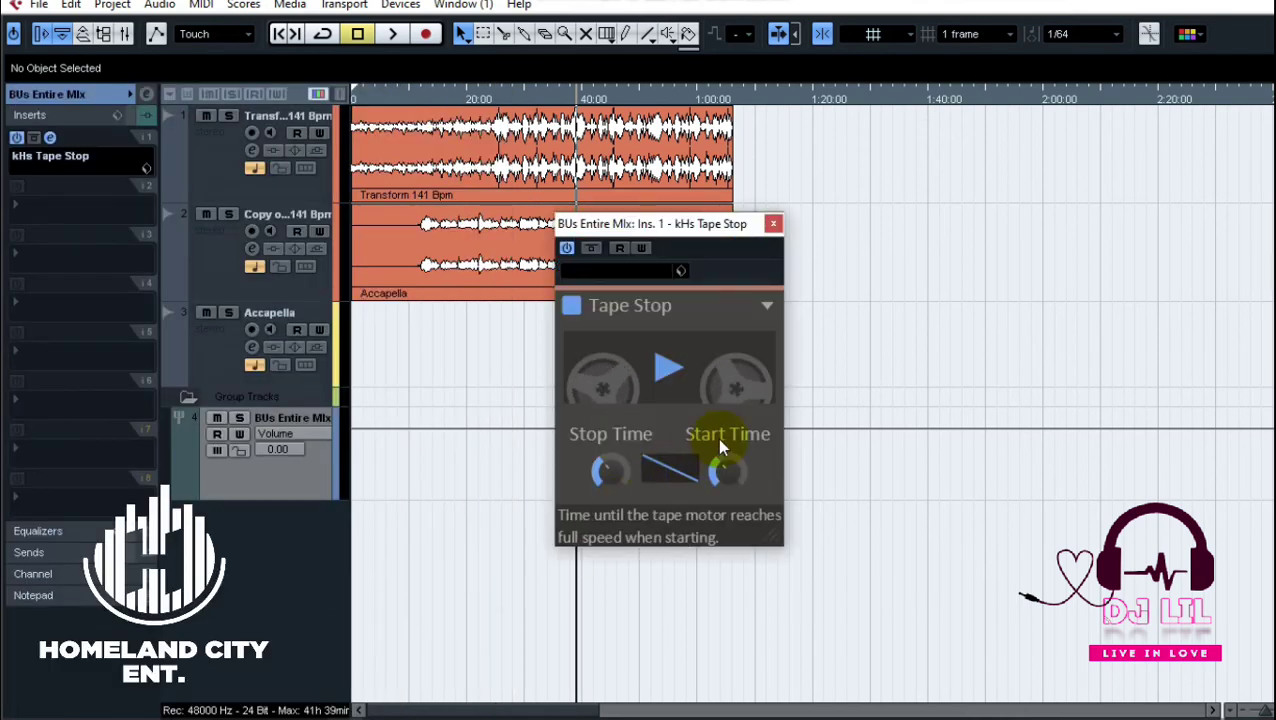
pyautogui.click(641, 248)
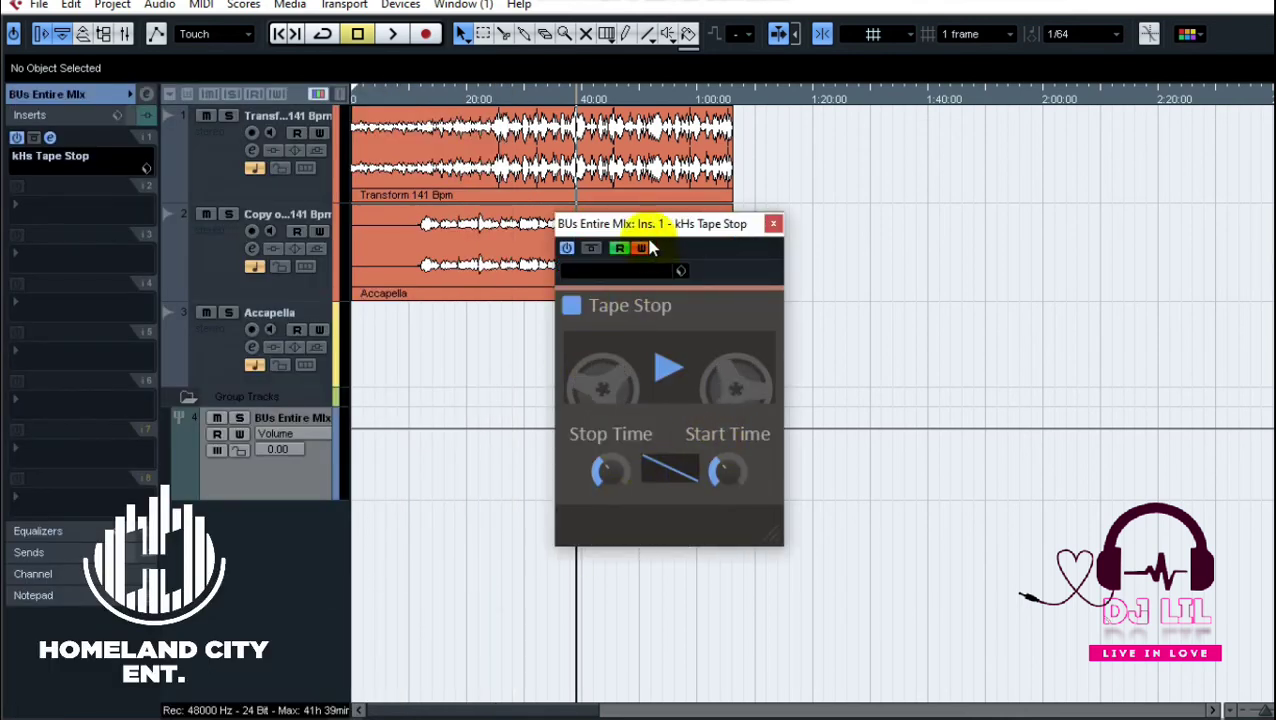
pyautogui.click(401, 94)
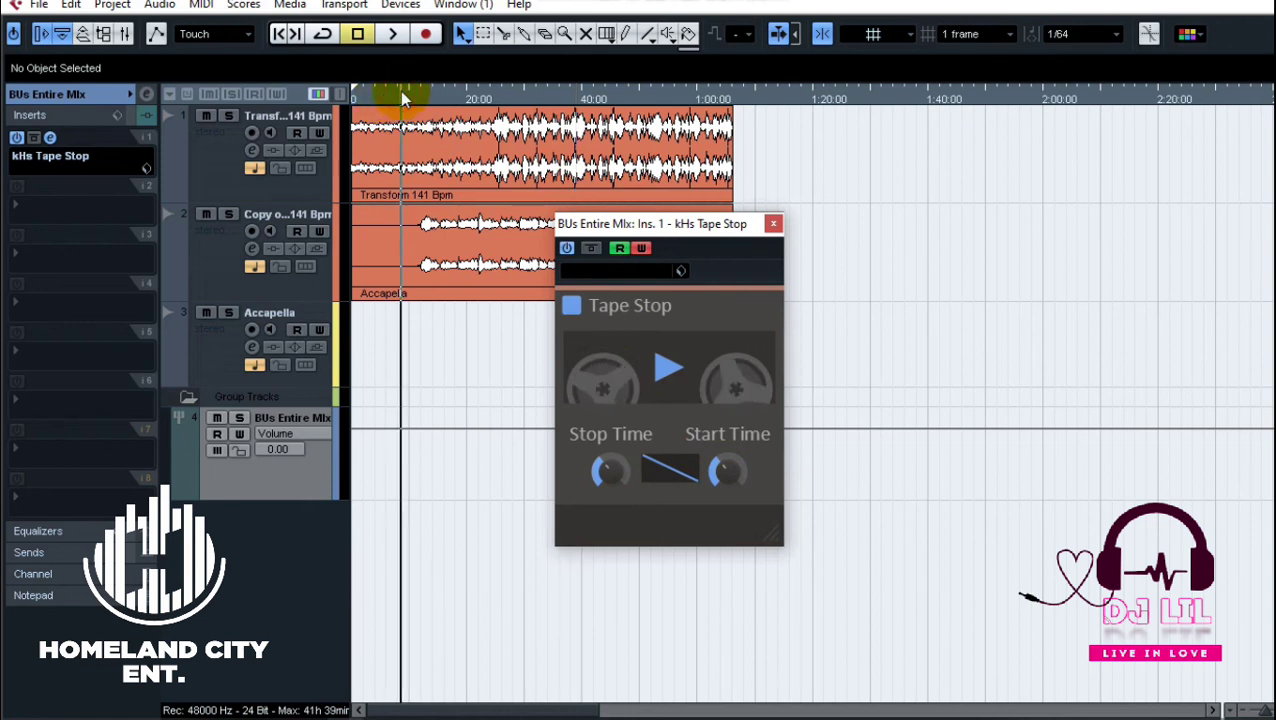
# - Start playback and trigger the tape stop on the whole mix
pyautogui.press('space')
pyautogui.click(672, 376)
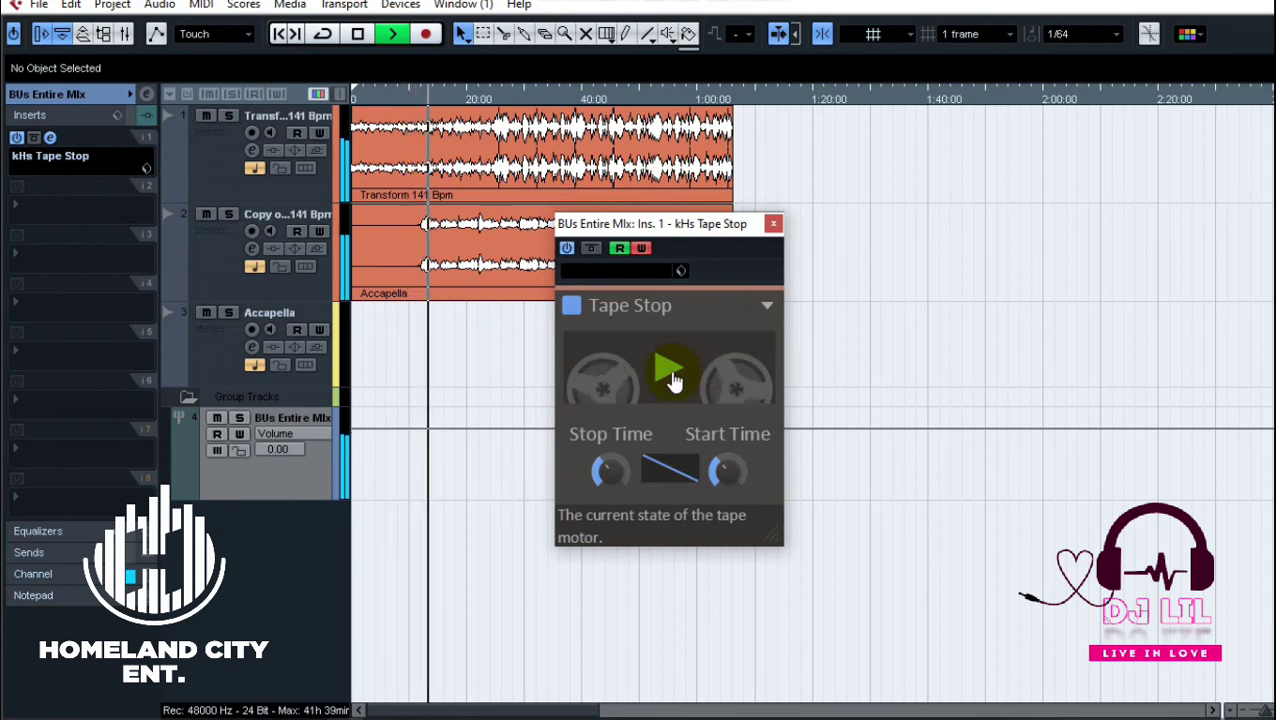
pyautogui.click(672, 378)
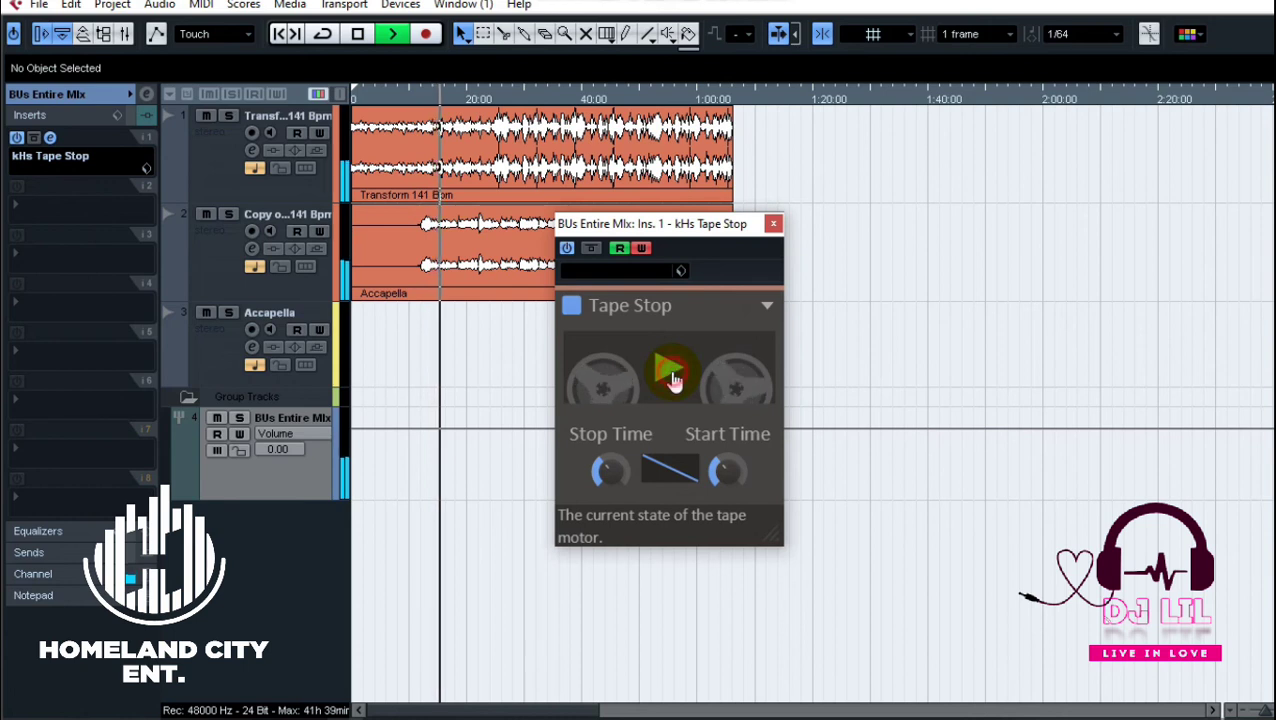
# - Lengthen the Stop Time and Start Time knobs, retrigger the tape stop, then stop playback
pyautogui.moveTo(610, 470); pyautogui.dragTo(610, 448)
pyautogui.moveTo(727, 470); pyautogui.dragTo(727, 452)
pyautogui.click(665, 373)
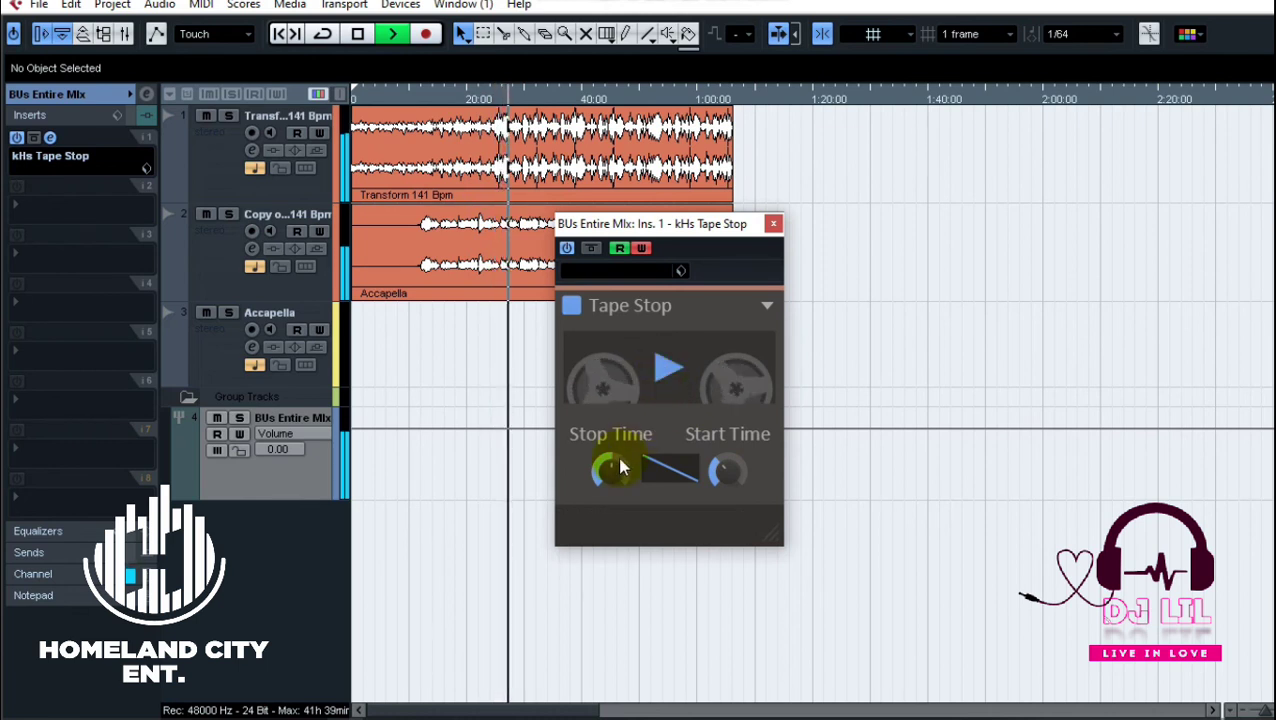
pyautogui.moveTo(730, 468); pyautogui.dragTo(730, 440)
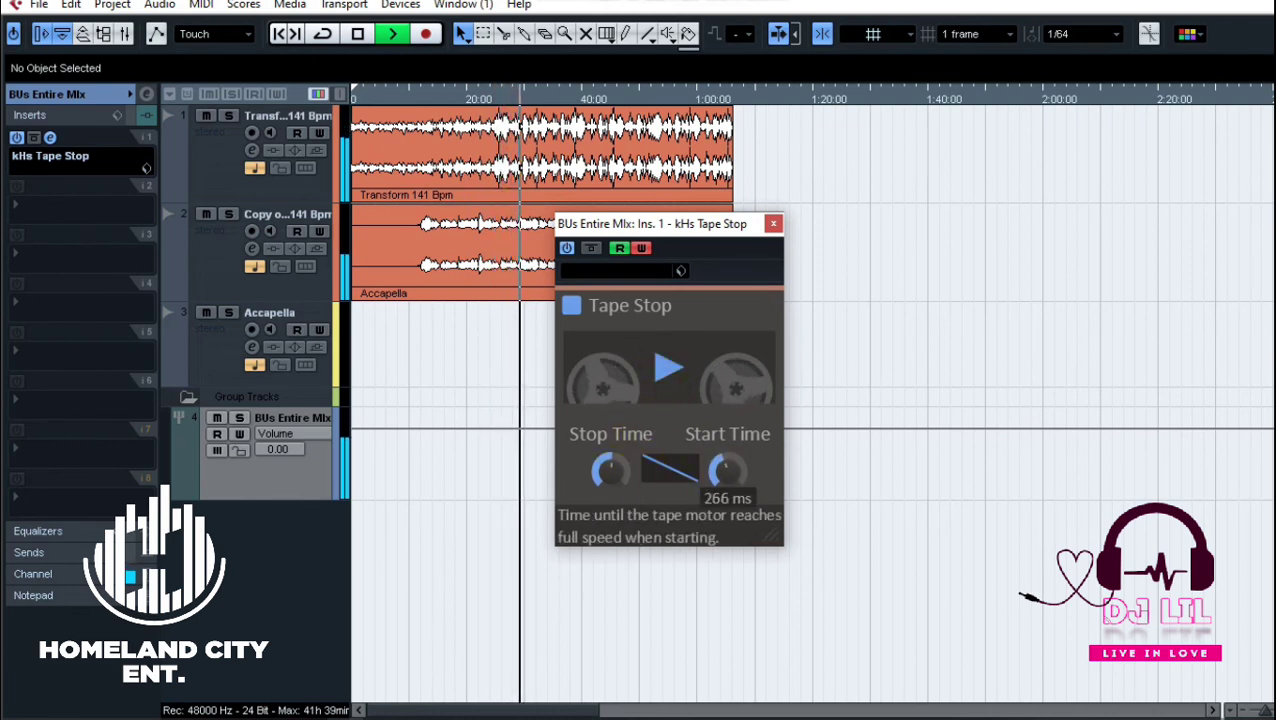
pyautogui.click(667, 383)
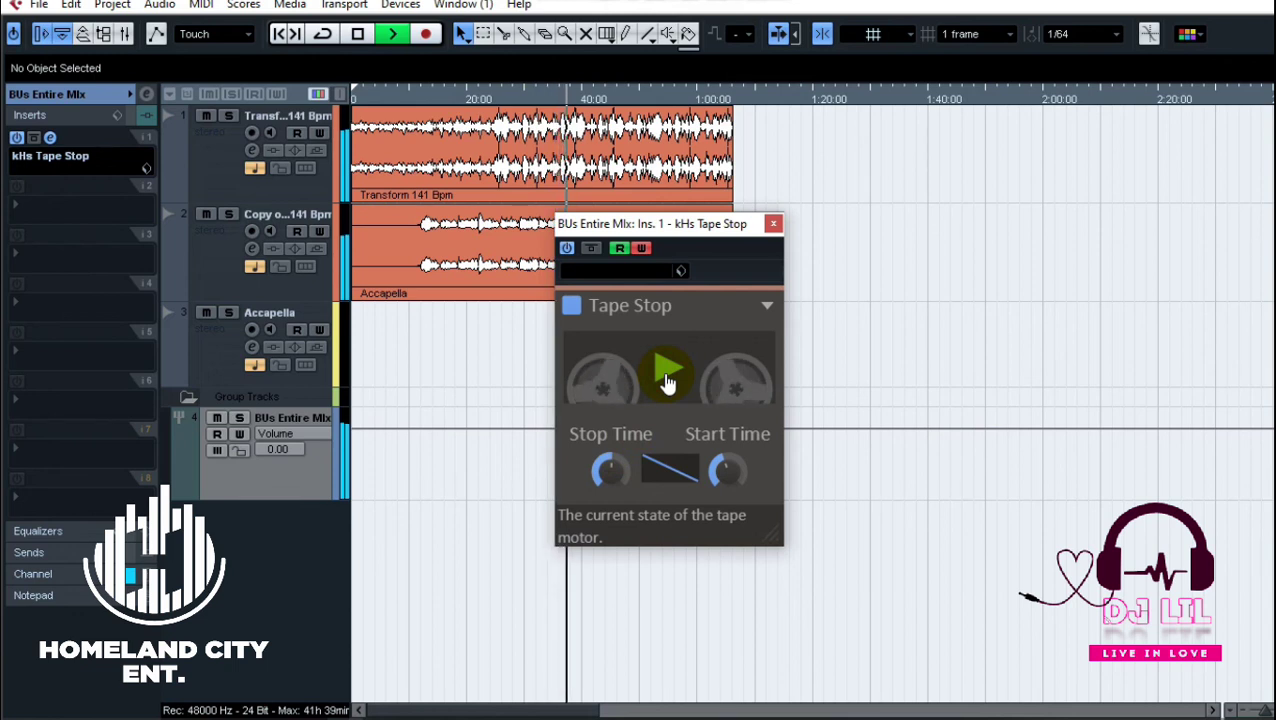
pyautogui.click(667, 383)
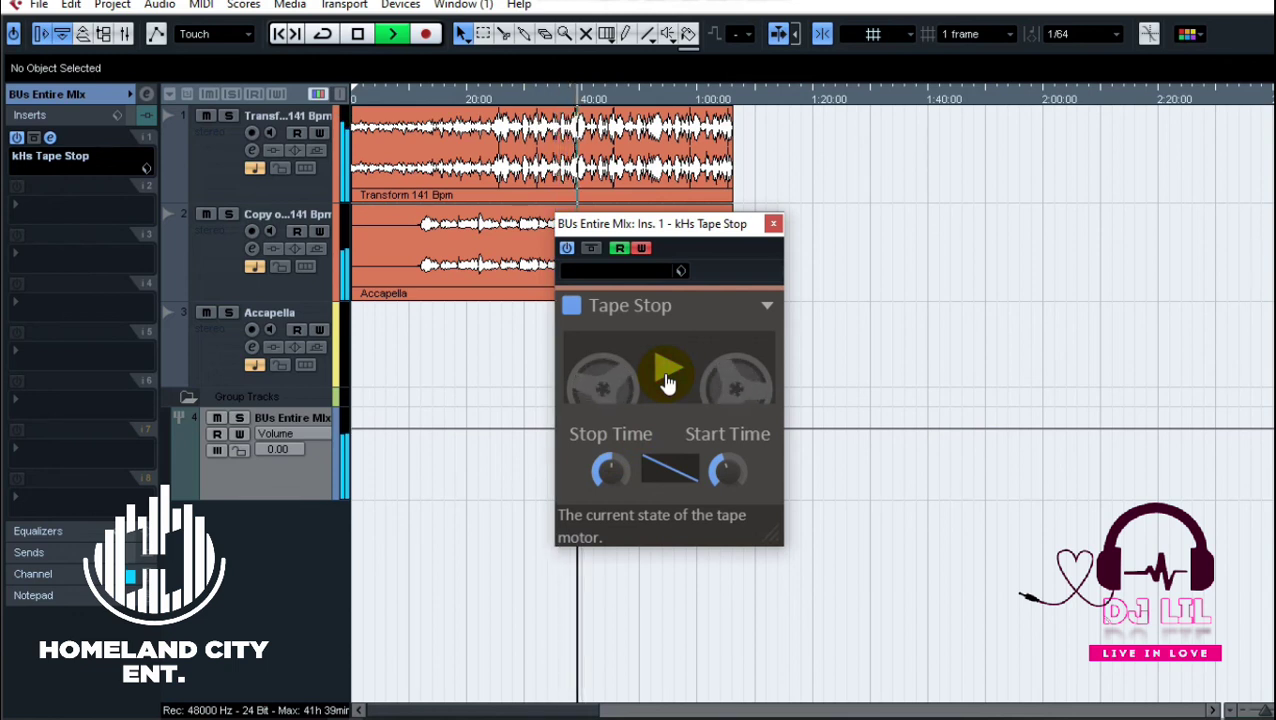
pyautogui.press('space')
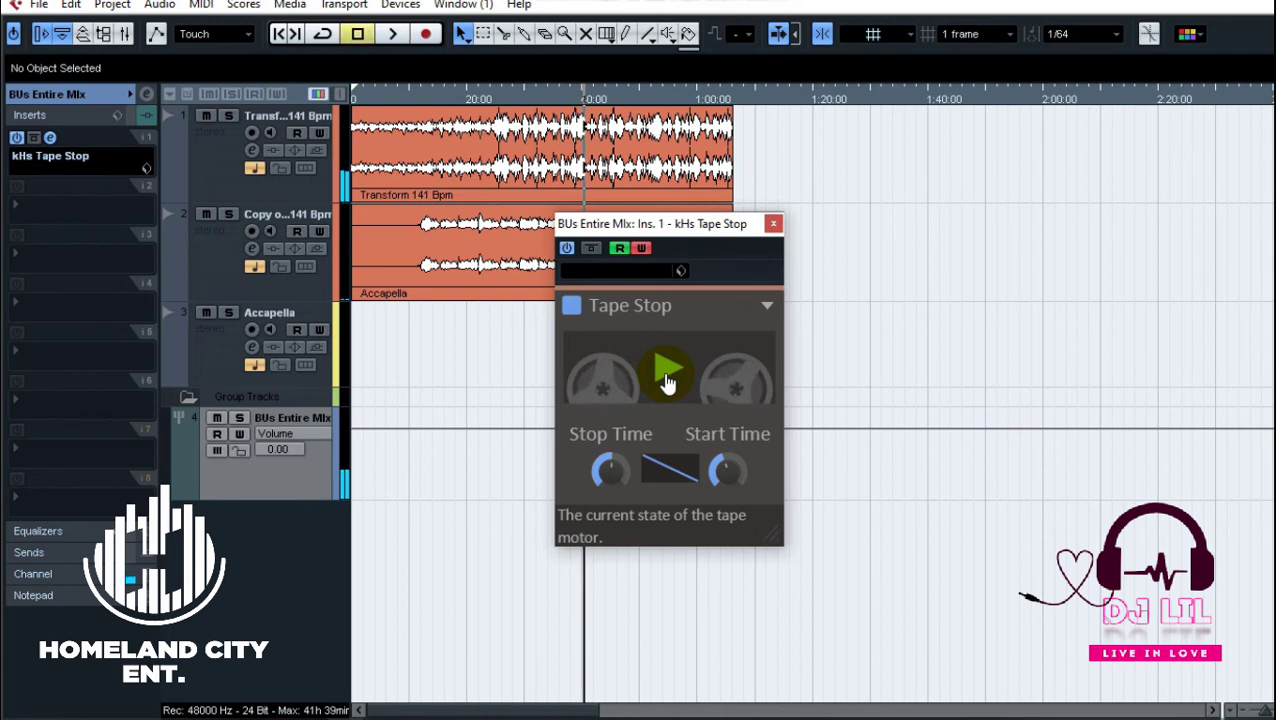